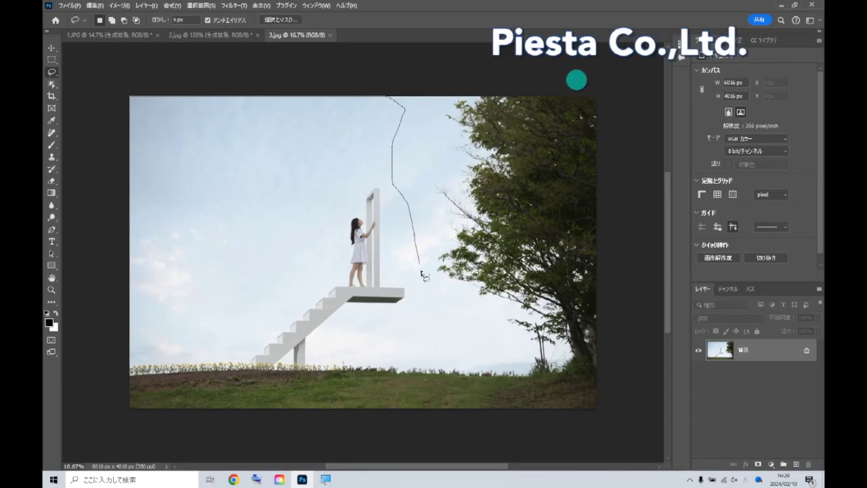
Lasso the girl and staircase and move them left to open a gap.
left_click_drag(425, 299, 426, 322)
mouse_move(415, 364)
left_mouse_down()
mouse_move(402, 417)
mouse_move(329, 435)
mouse_move(150, 451)
mouse_move(47, 398)
mouse_move(48, 81)
mouse_move(194, 62)
mouse_move(393, 68)
left_mouse_up()
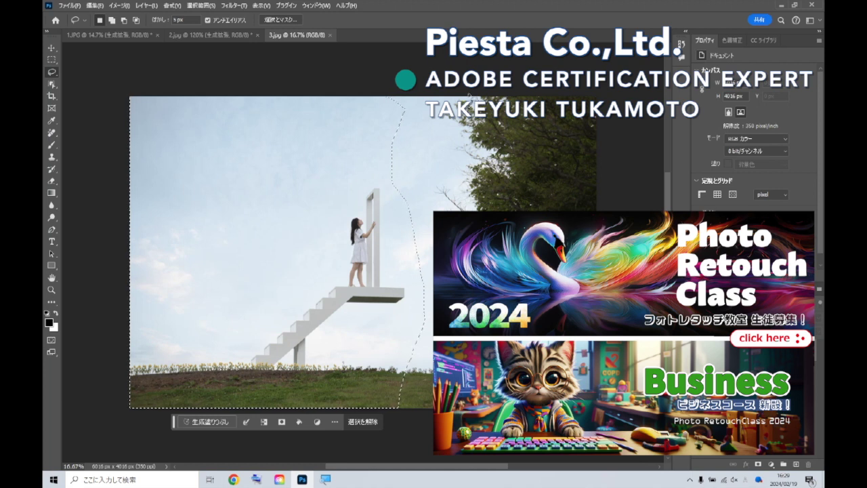
key("v")
left_click_drag(299, 176, 247, 177)
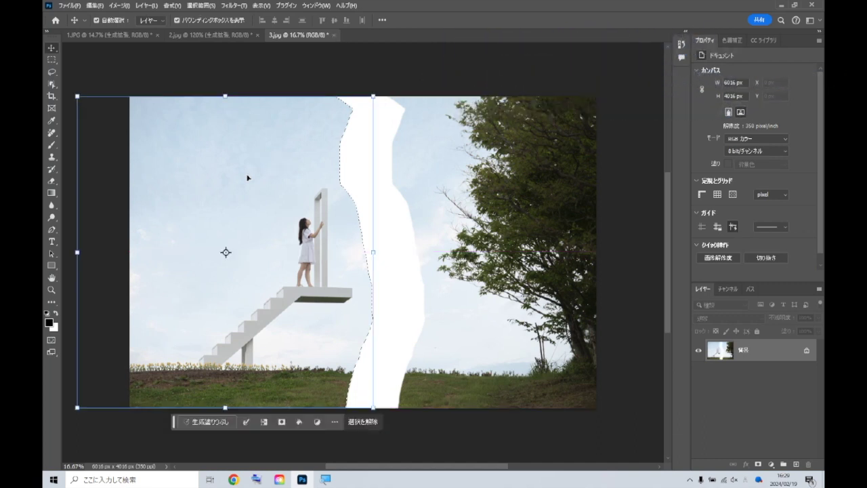
key("ctrl+d")
Lasso the white gap strip and start Generative Fill on it.
key("l")
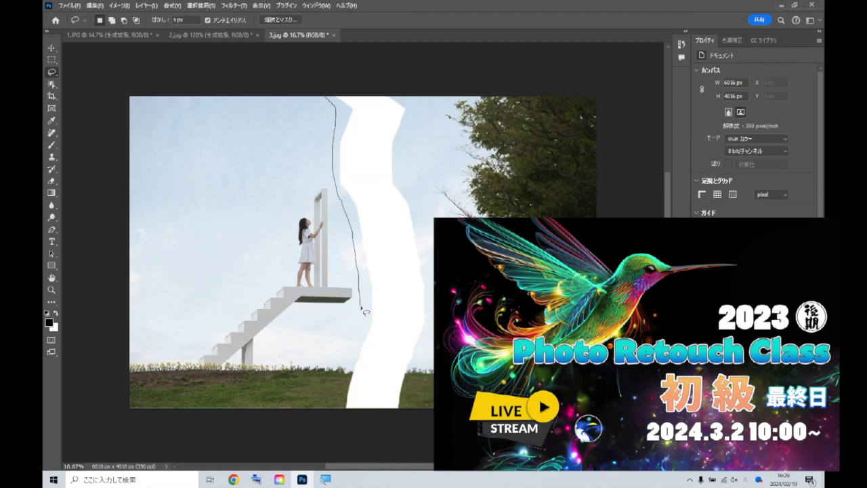
mouse_move(343, 368)
left_mouse_down()
mouse_move(420, 406)
mouse_move(423, 384)
left_mouse_up()
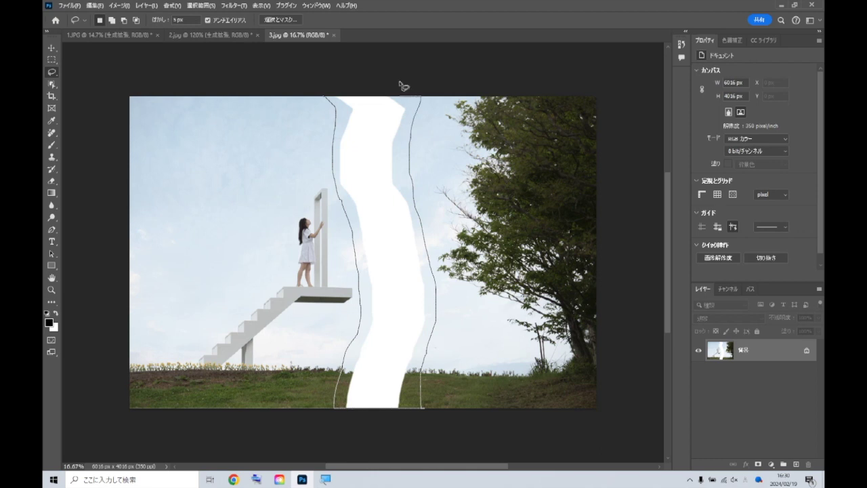
left_click_drag(421, 103, 322, 86)
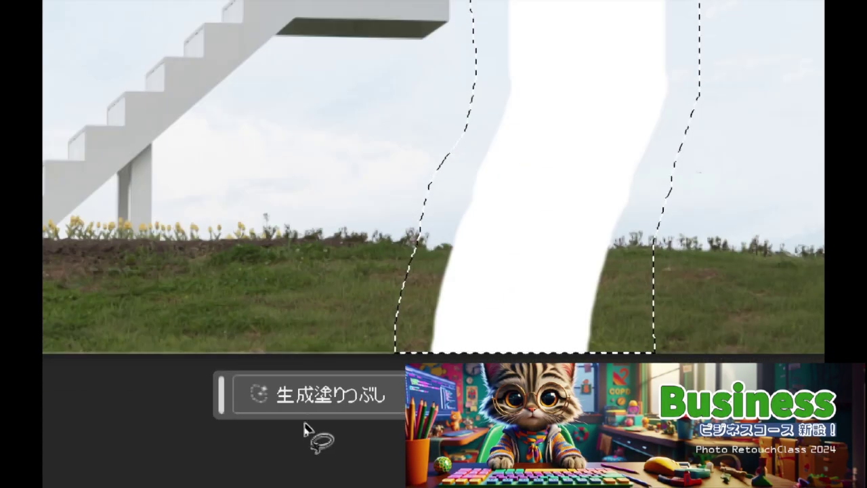
left_click(313, 410)
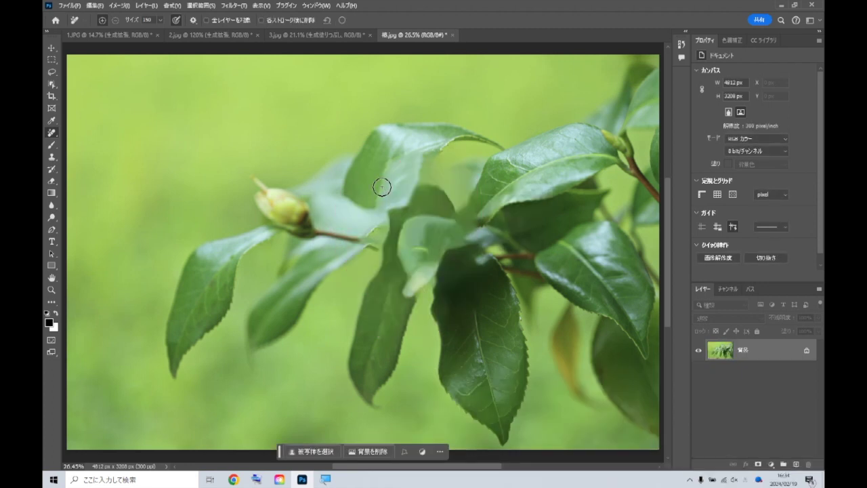
Scroll the aquarium photo view while generating the 油絵 oil-painting fill.
scroll(502, 237, "up", 4)
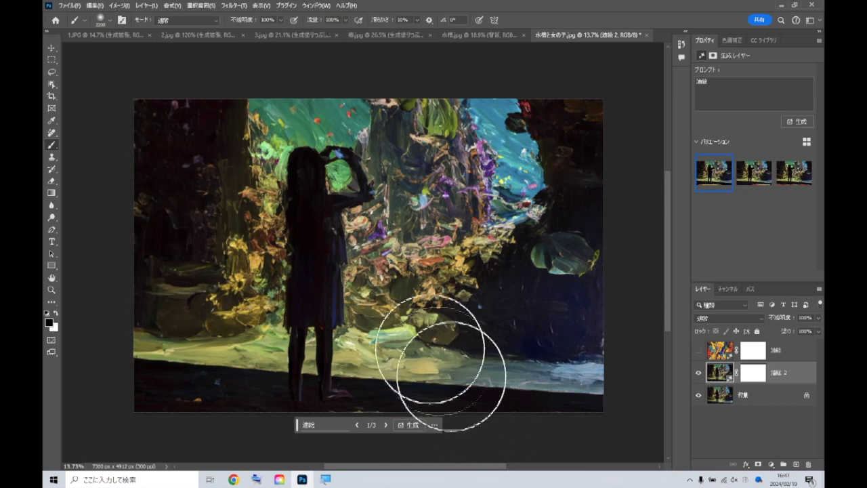
Preview the second oil-painting variation, then return to the first one.
scroll(391, 206, "up", 5)
scroll(392, 206, "down", 2)
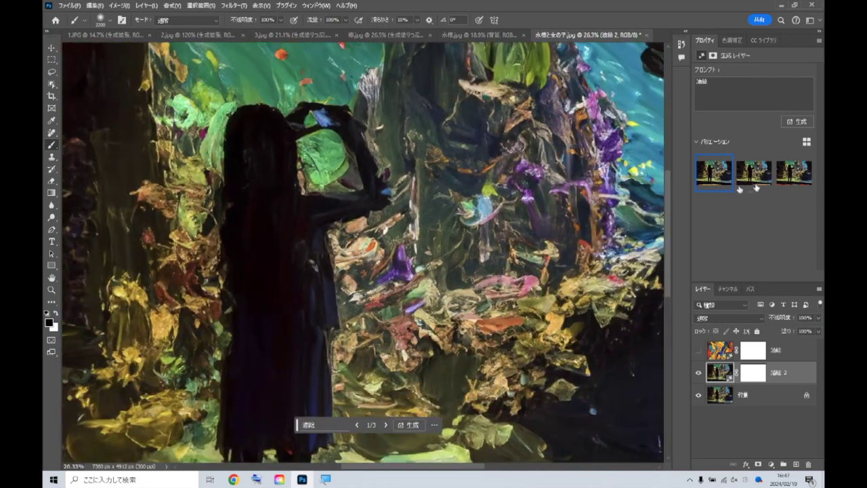
left_click(754, 173)
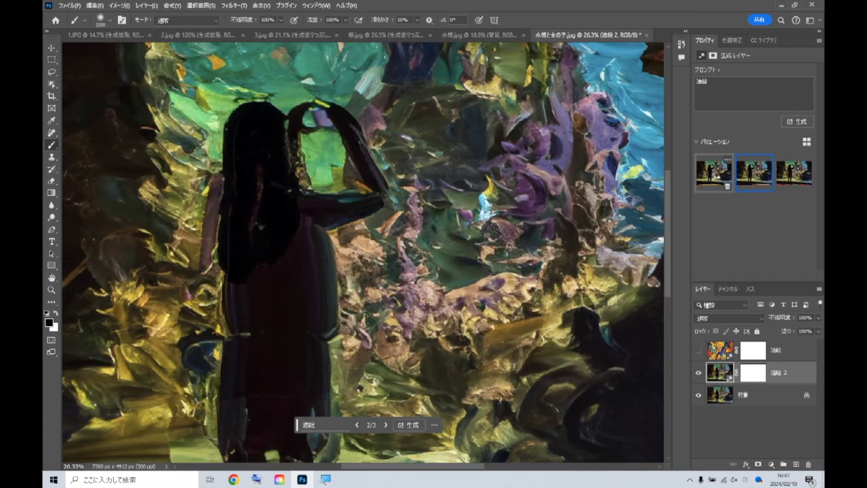
left_click(715, 173)
Toggle the top 油絵 layer on and off to compare, then fit the image.
left_click(698, 351)
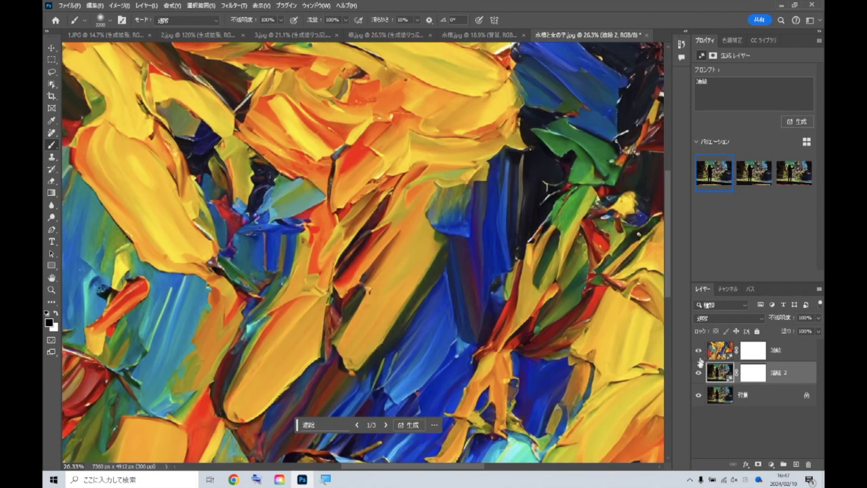
left_click(698, 350)
key("ctrl+0")
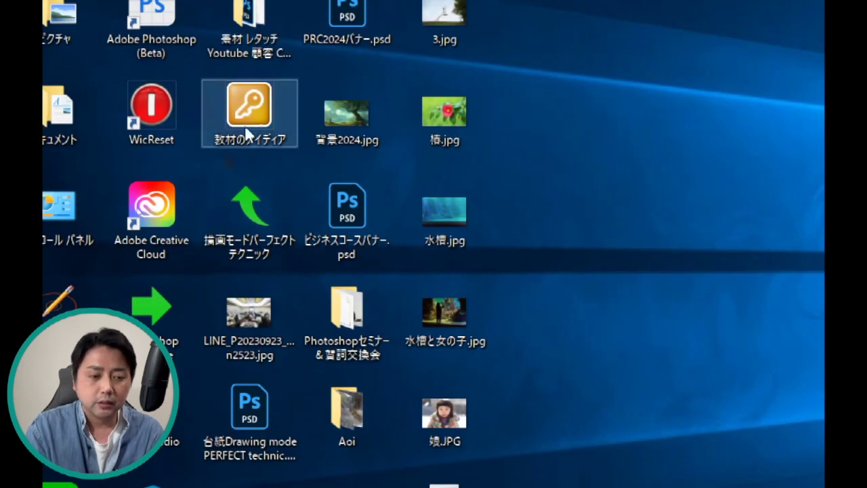
Launch Creative Cloud and open アカウント管理 from the profile panel.
double_click(150, 210)
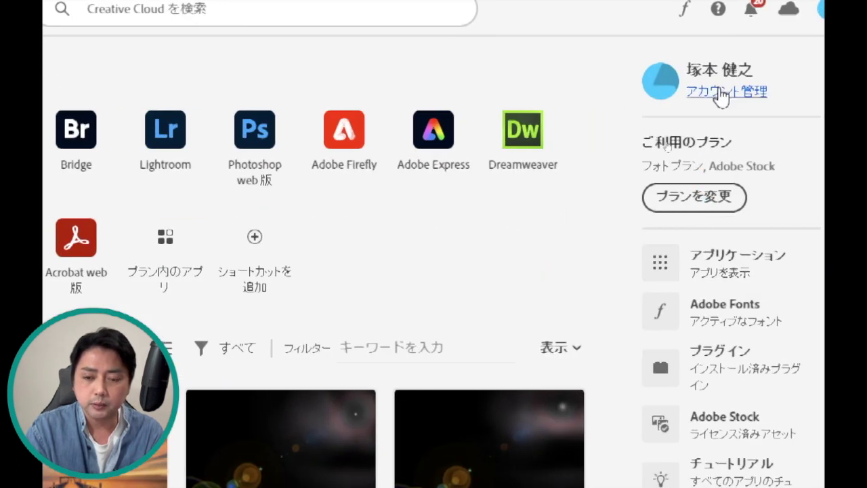
left_click(721, 91)
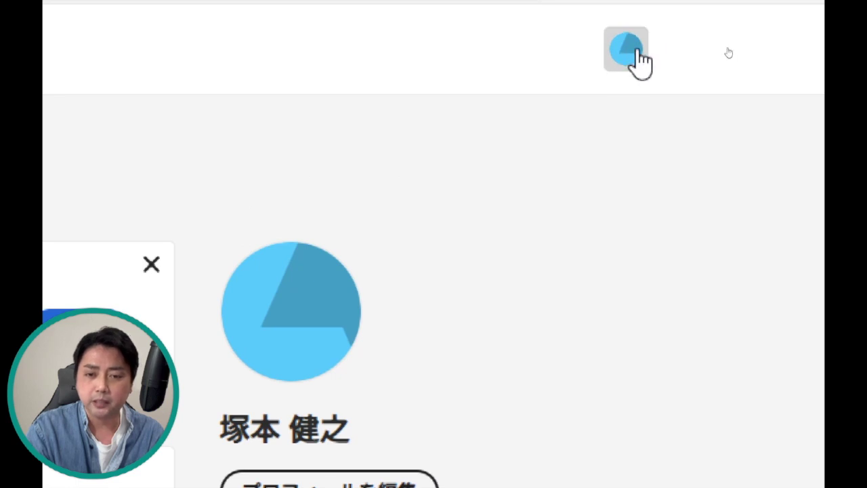
Open the account menu to view the 677/750 generative credits balance.
left_click(627, 58)
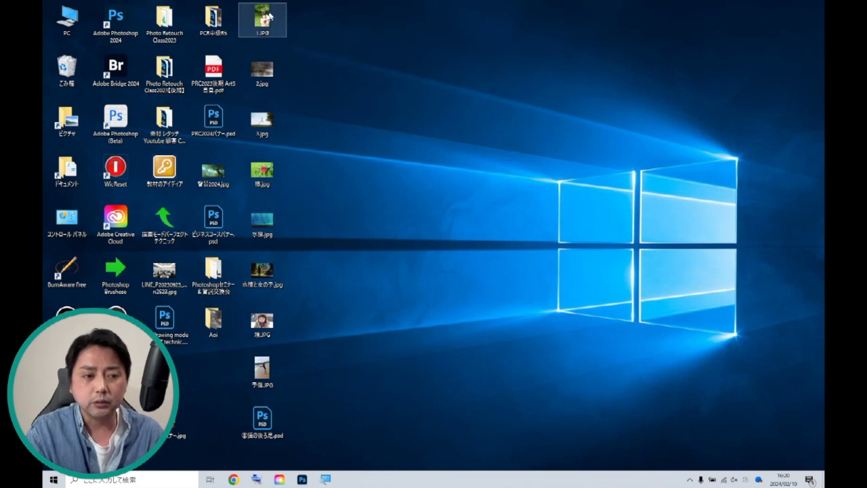
Open 1.JPG and widen both sides using the Crop tool with 生成拡張 fill.
left_click_drag(257, 15, 113, 5)
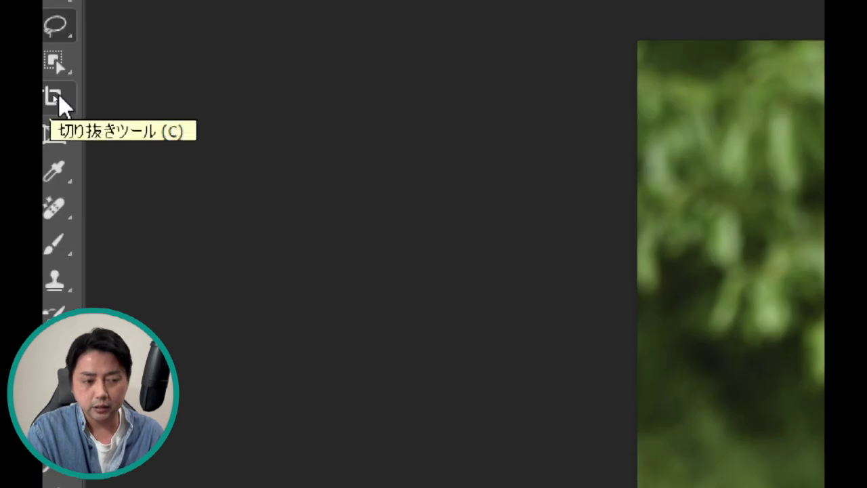
left_click(58, 99)
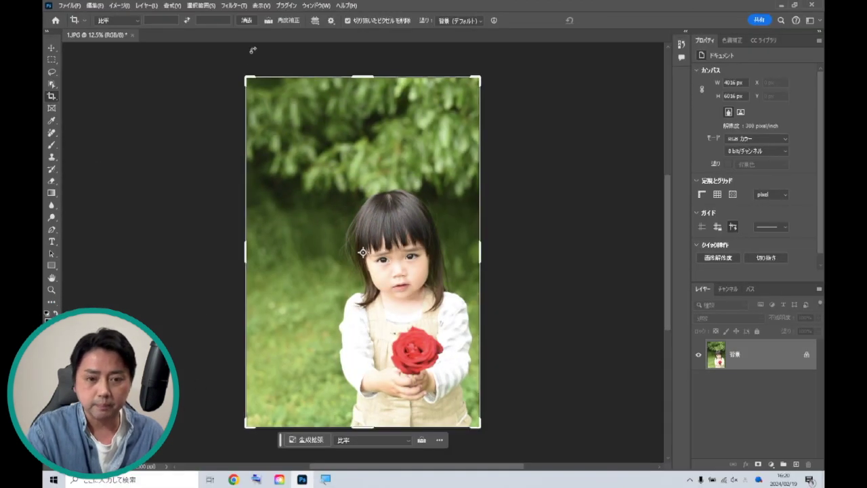
left_click_drag(480, 252, 542, 250)
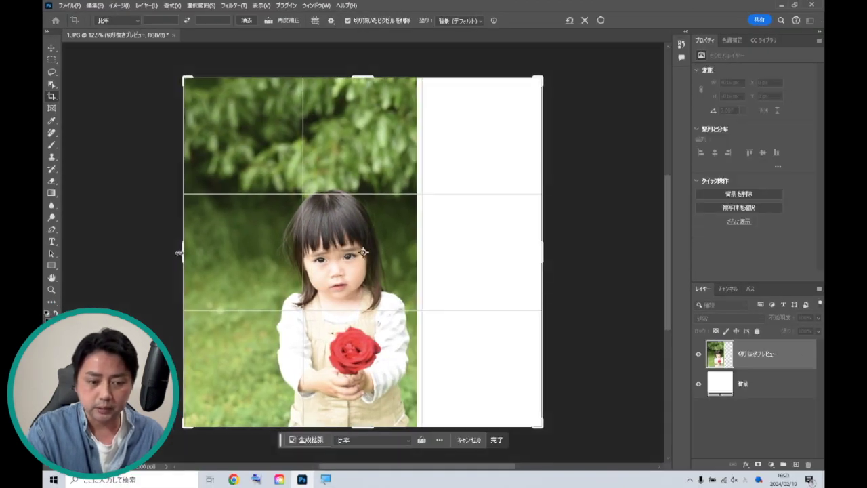
left_click_drag(178, 253, 142, 252)
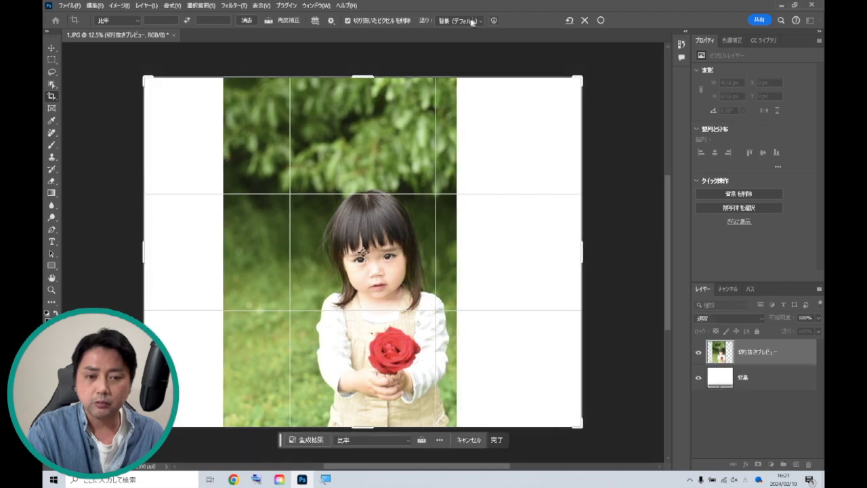
left_click(472, 21)
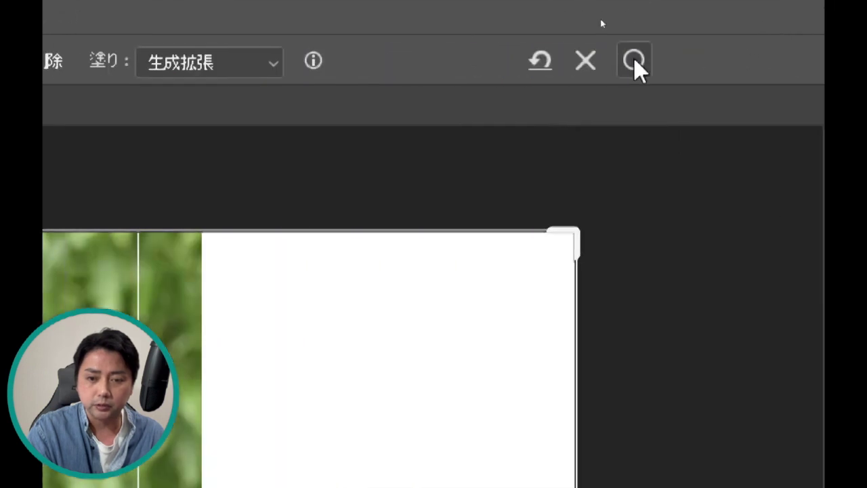
left_click(634, 58)
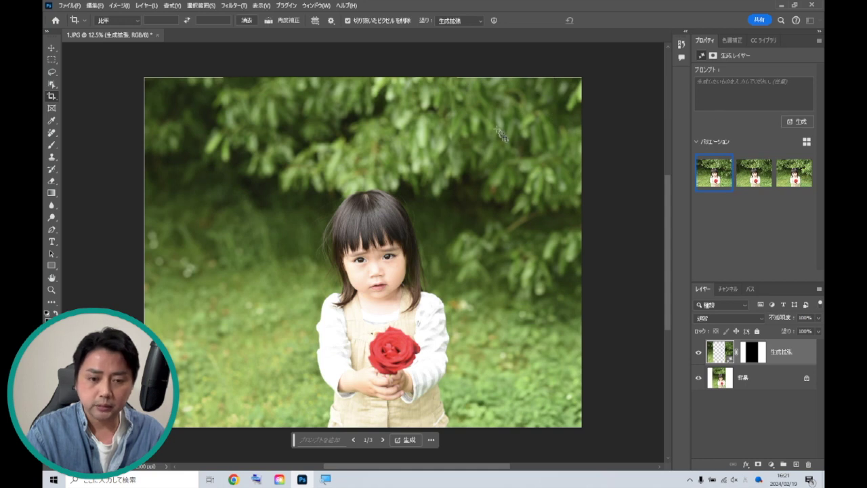
Zoom into the generated foliage, fit the image to the window, and minimize Photoshop.
left_click_drag(455, 121, 527, 164)
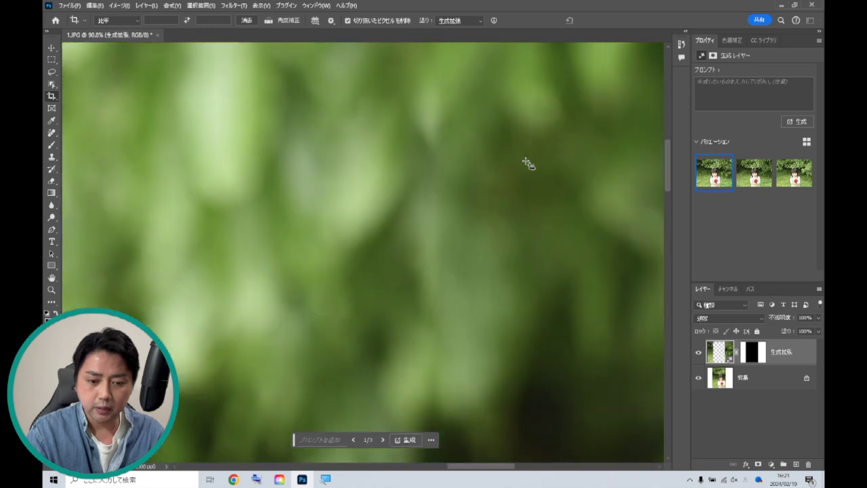
scroll(527, 164, "down", 3)
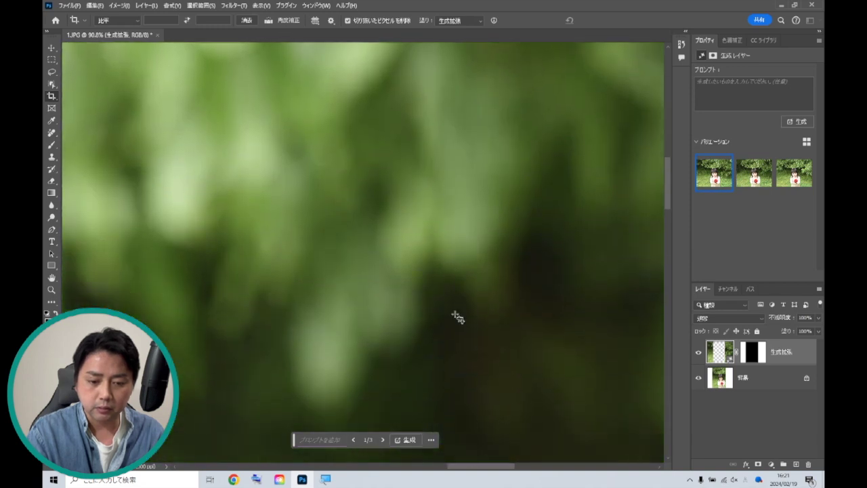
left_click_drag(454, 221, 256, 129)
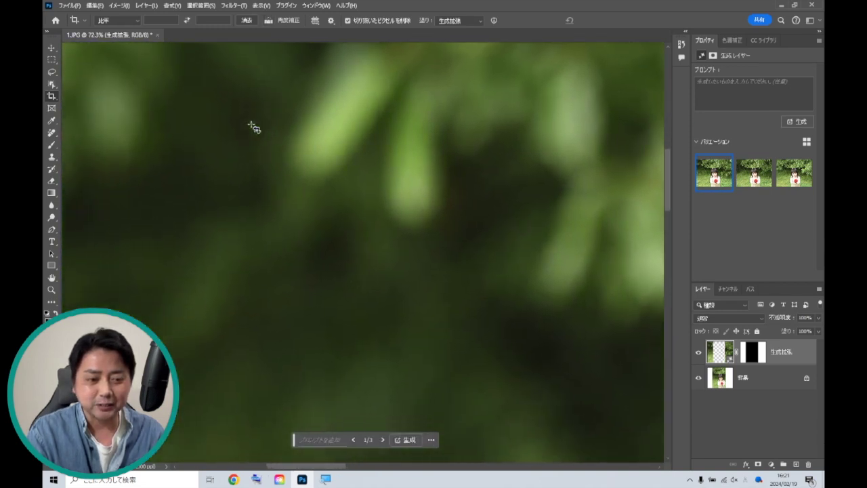
scroll(254, 129, "left", 3)
scroll(252, 128, "up", 3)
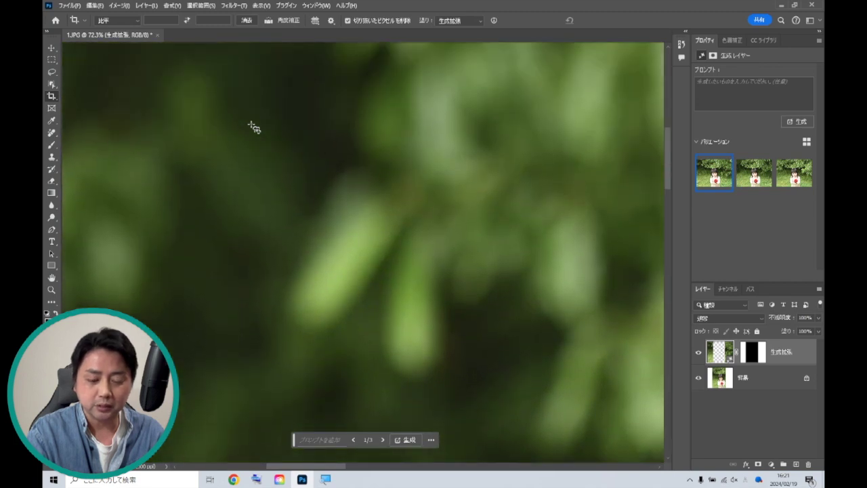
key("ctrl+0")
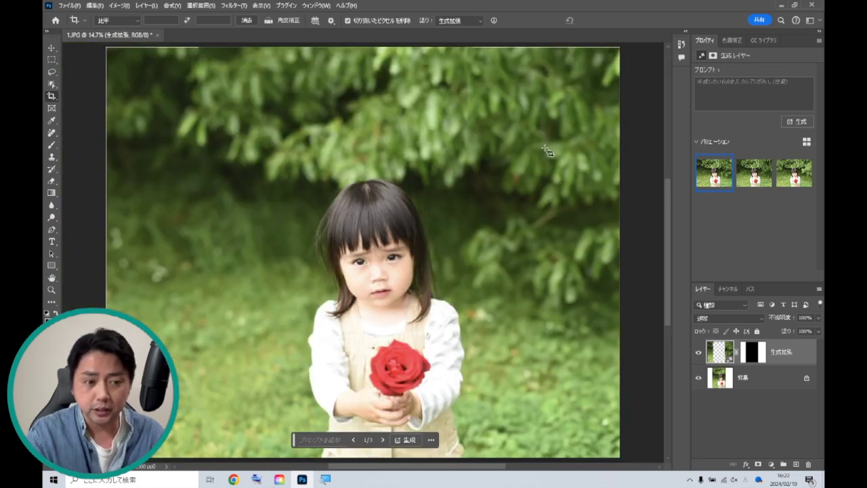
left_click(779, 4)
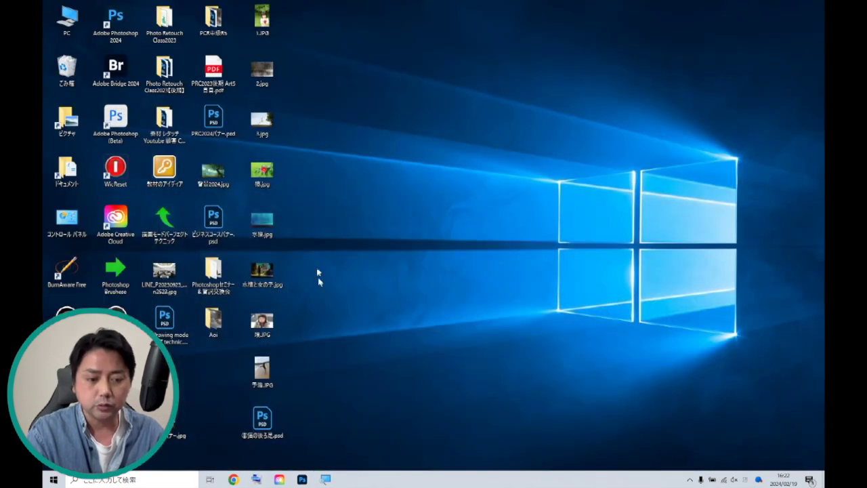
Open 2.jpg and extend the lake scene rightward with 生成拡張 crop fill.
left_click(258, 72)
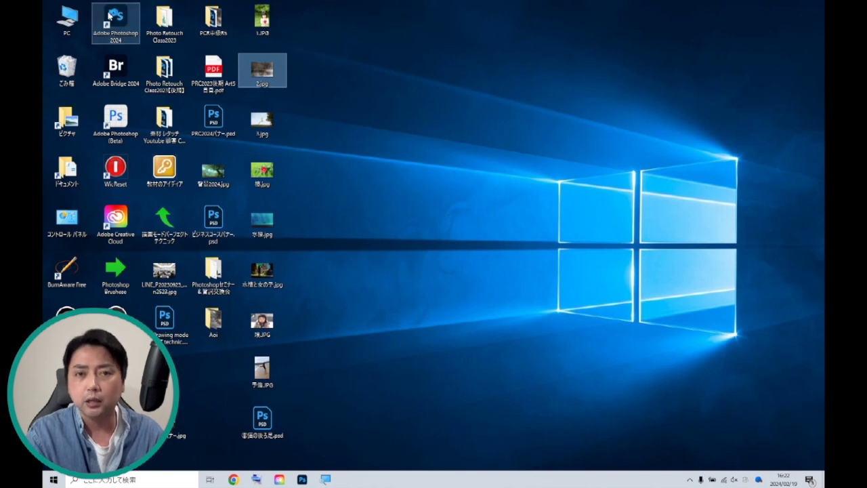
double_click(110, 15)
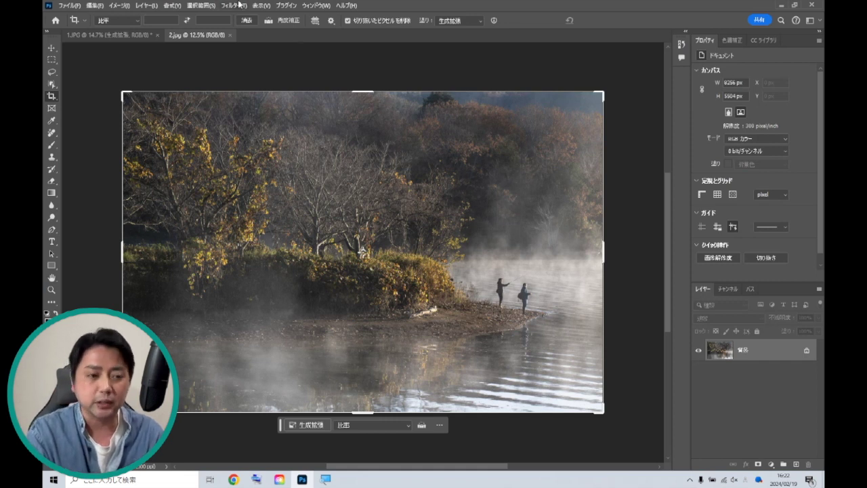
left_click(52, 50)
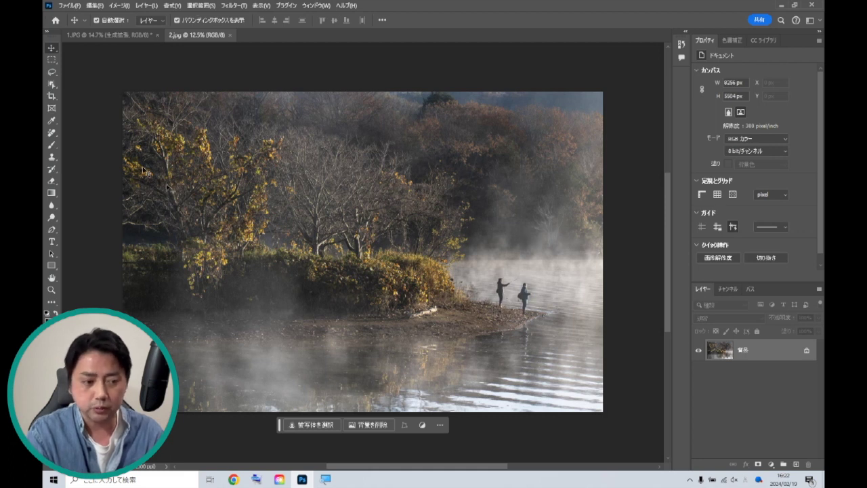
left_click(52, 96)
left_click_drag(545, 251, 391, 251)
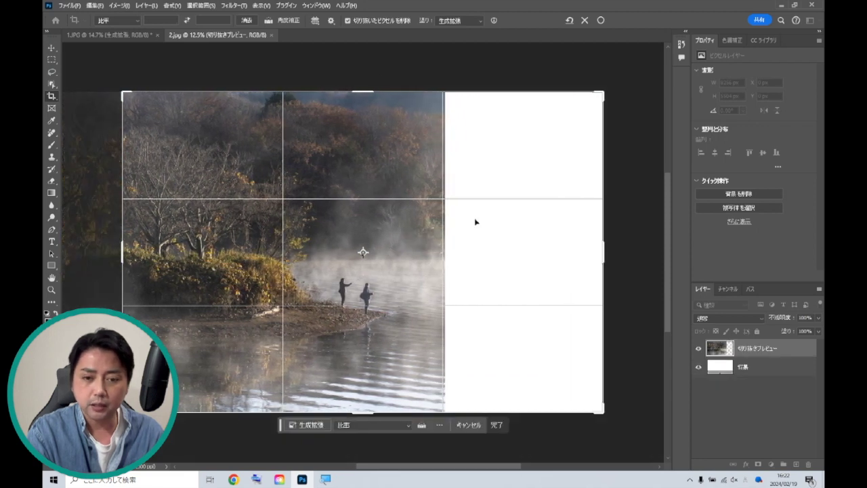
left_click(600, 20)
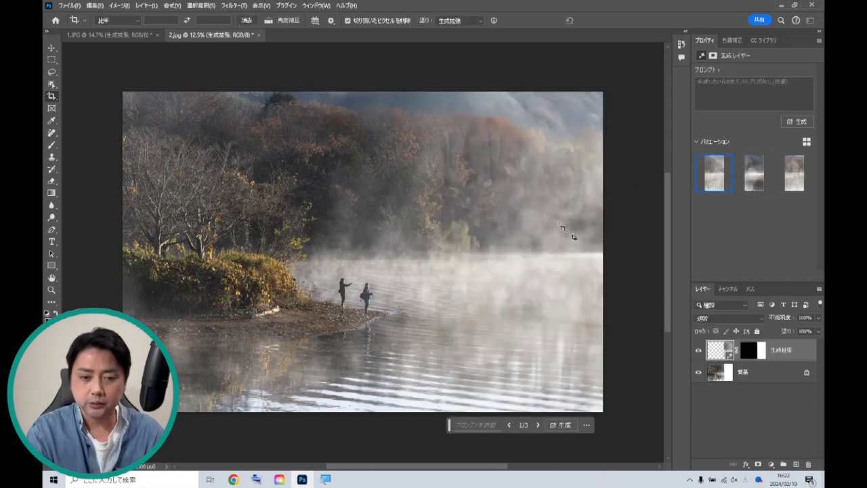
Zoom to about 192% on the generated forest seam, then back to 116%.
left_click_drag(431, 150, 498, 190)
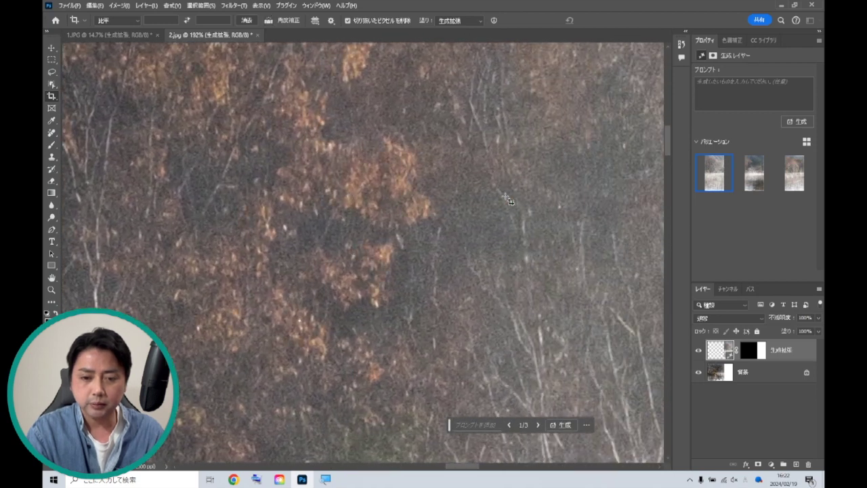
left_click_drag(497, 190, 508, 199)
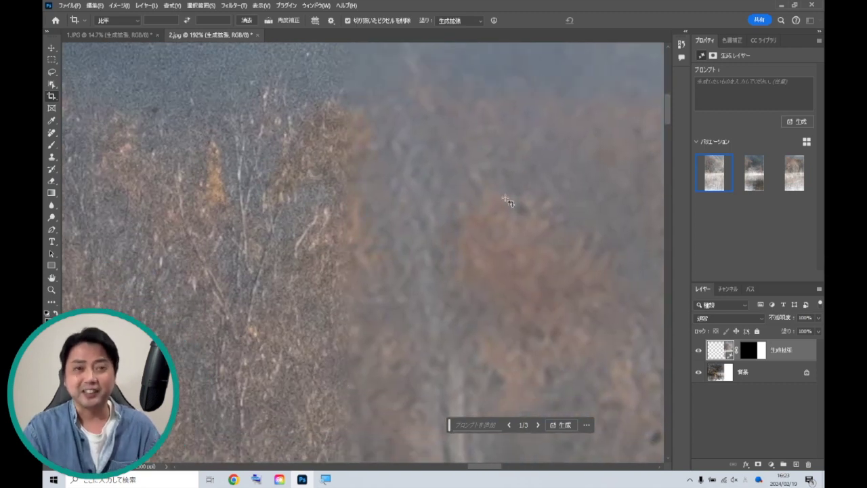
scroll(419, 229, "down", 3)
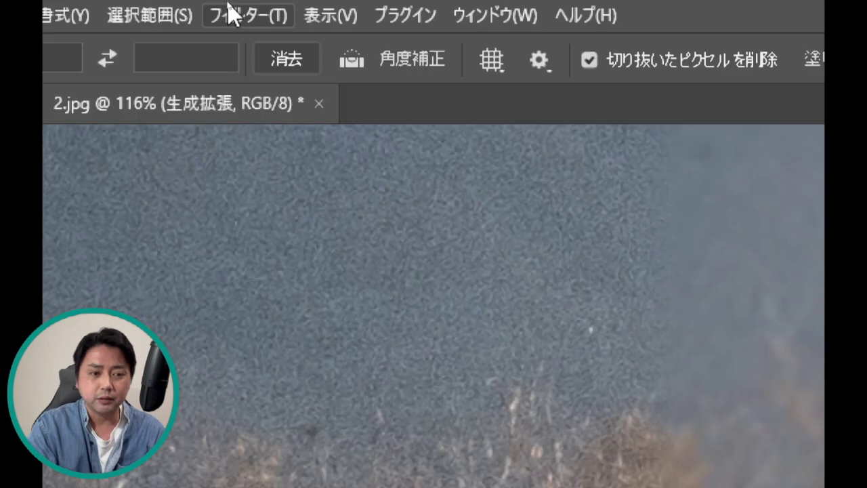
Apply a High Pass filter with a 3.1-pixel radius to the generated layer.
left_click(227, 13)
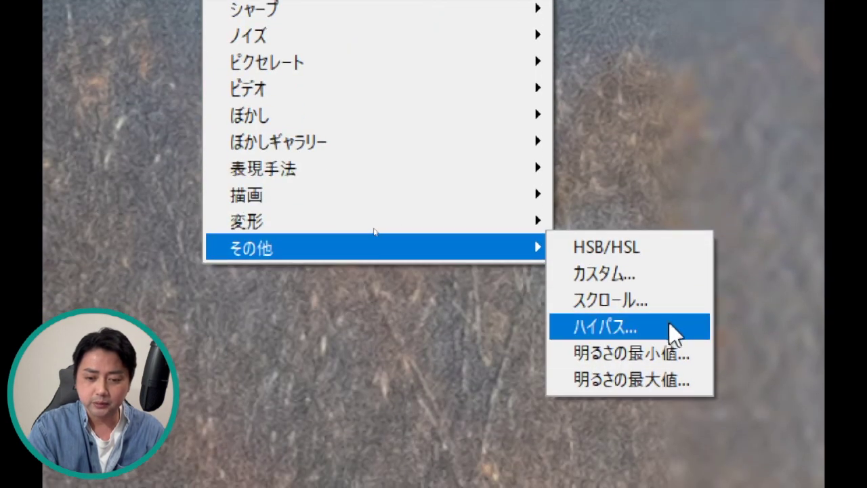
mouse_move(373, 247)
left_click(663, 324)
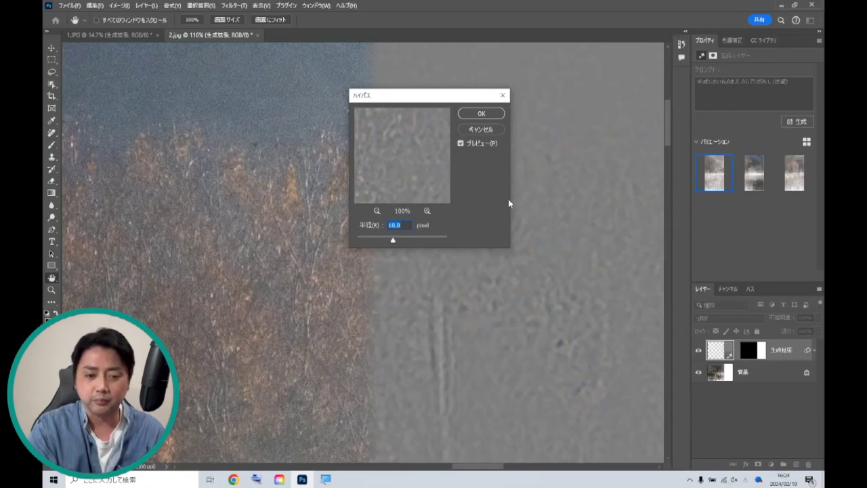
left_click_drag(393, 239, 374, 238)
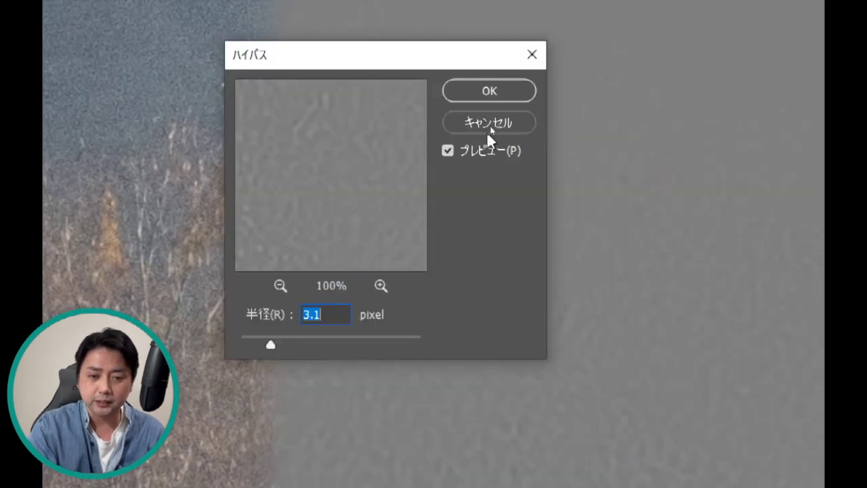
left_click(485, 113)
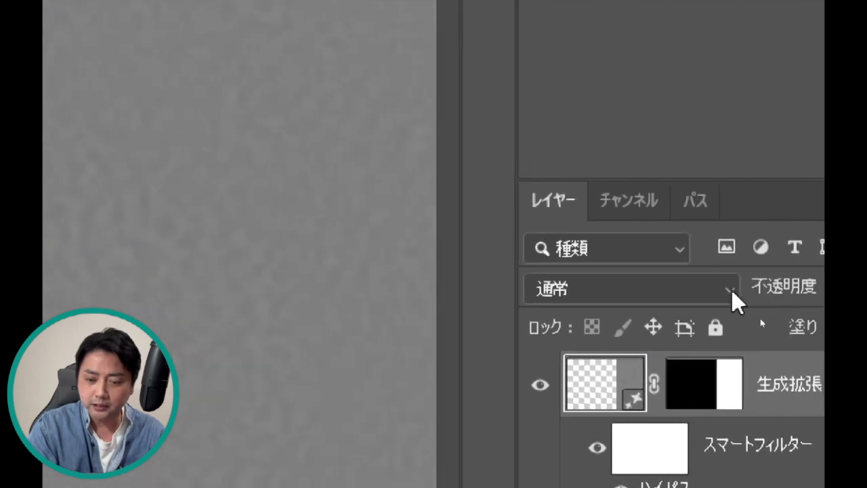
Try Overlay on the generated layer's blend mode, then return it to Normal.
left_click(819, 290)
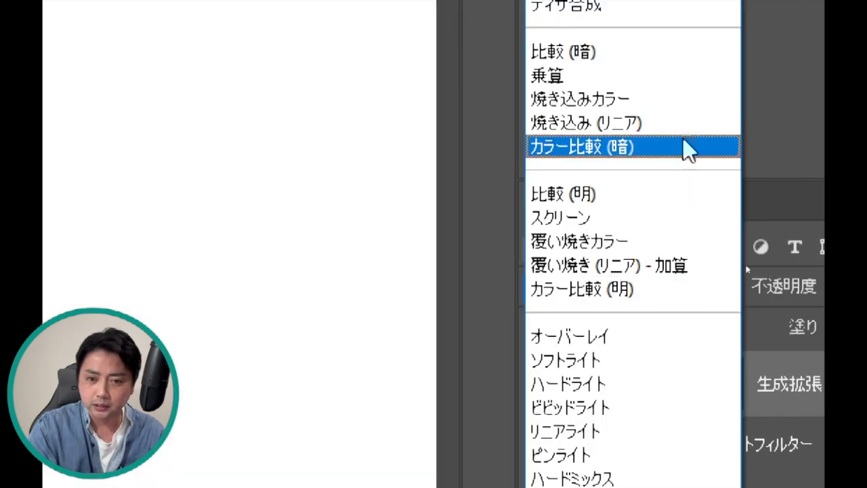
left_click(569, 336)
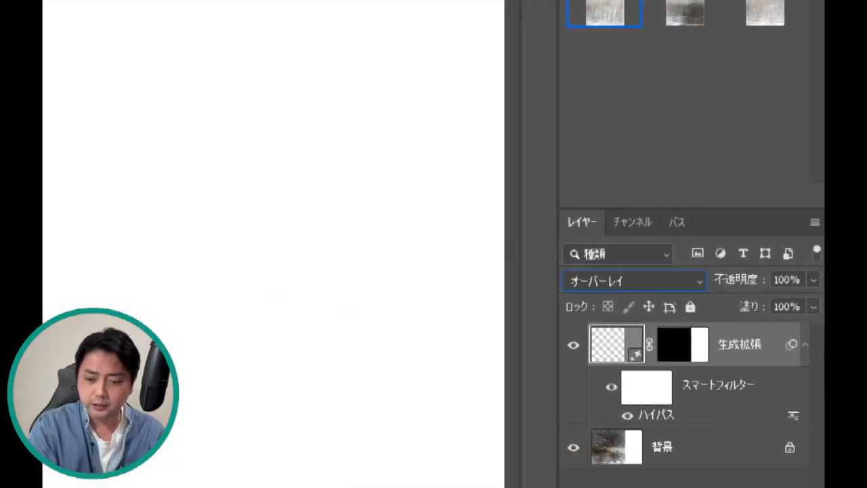
left_click(697, 281)
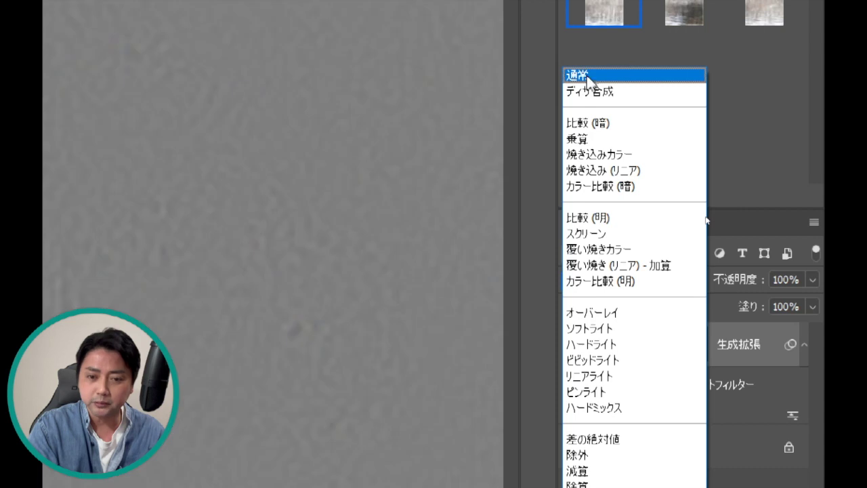
left_click(587, 76)
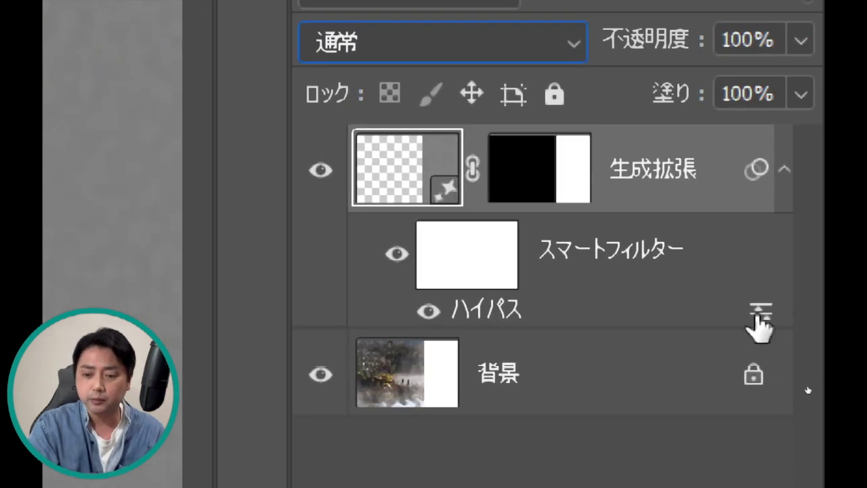
Set the High Pass filter's blending options to Overlay.
double_click(759, 315)
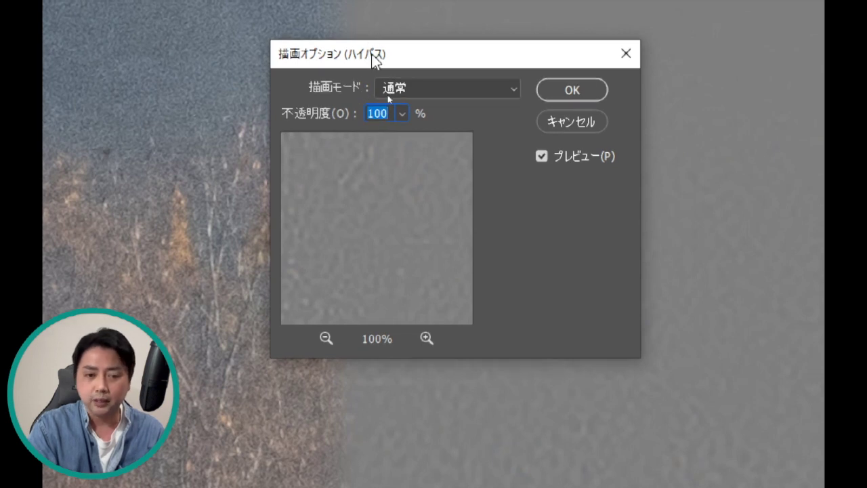
left_click(472, 88)
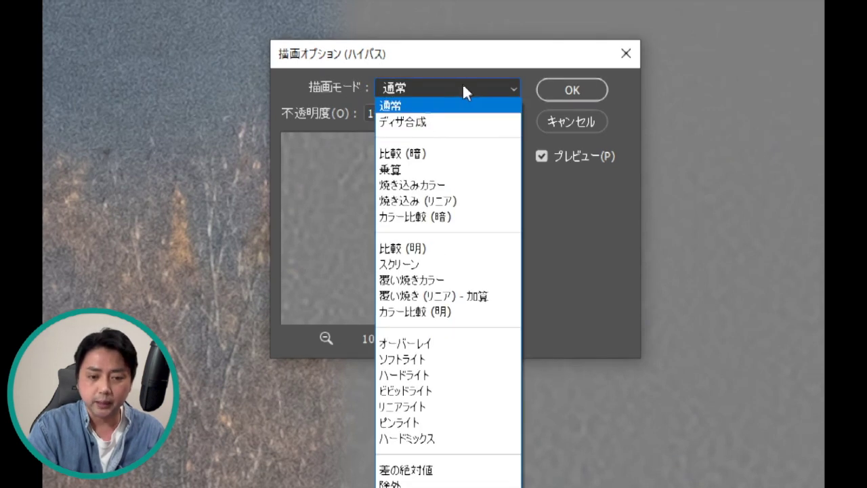
left_click(416, 342)
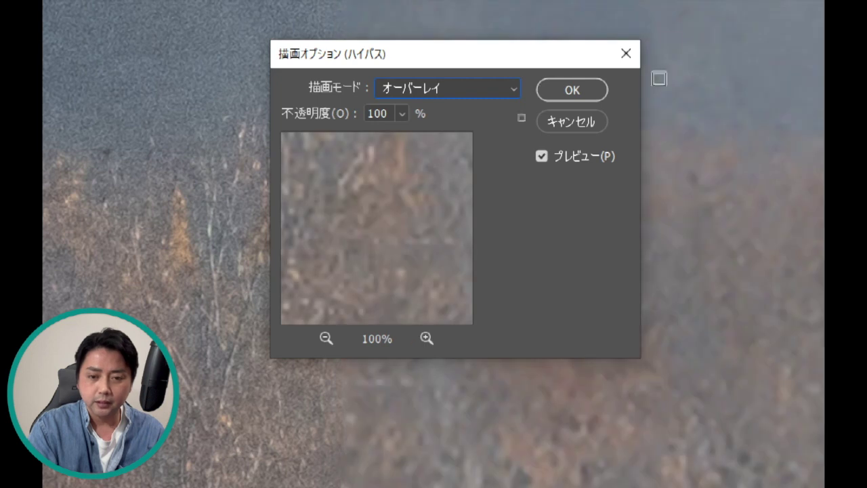
left_click(590, 90)
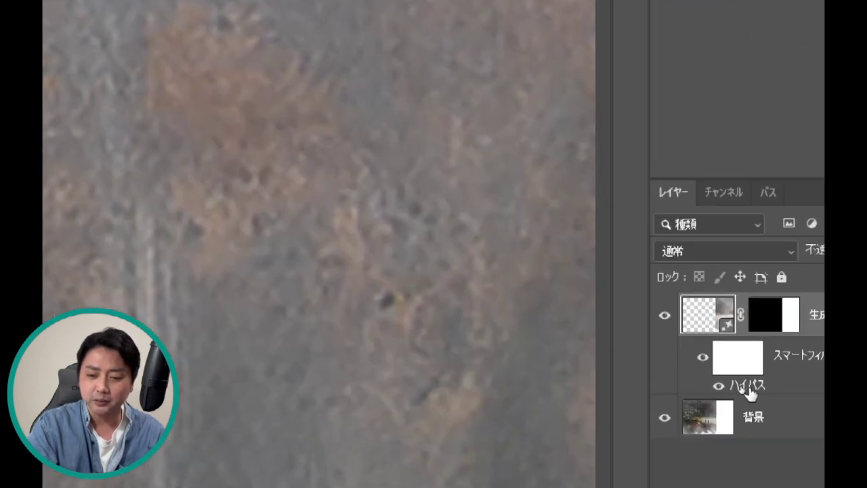
Reduce the High Pass filter radius to 1 pixel.
double_click(748, 387)
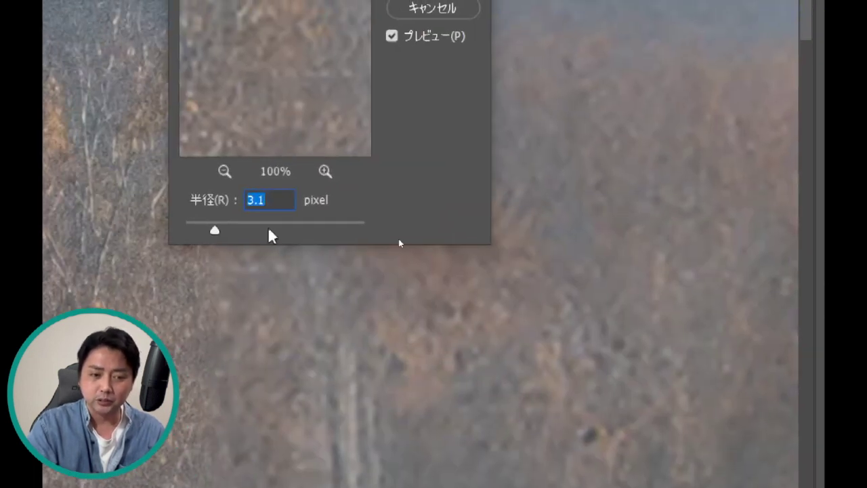
left_click(223, 206)
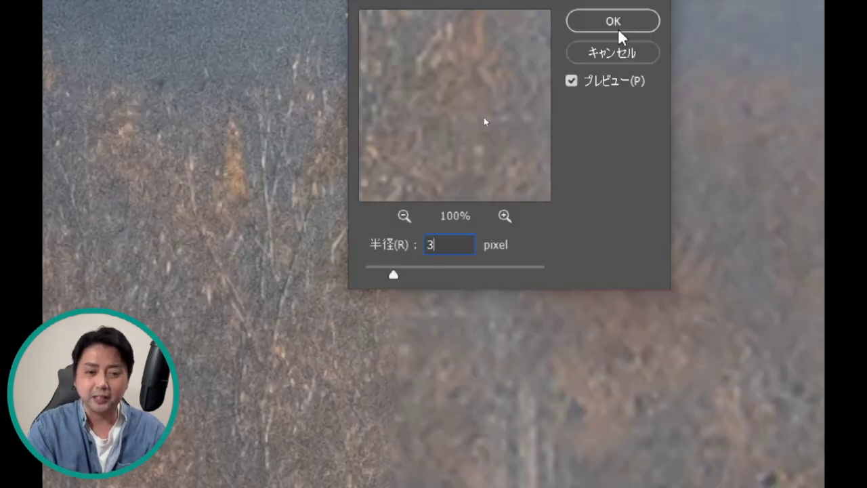
type("31")
left_click(608, 33)
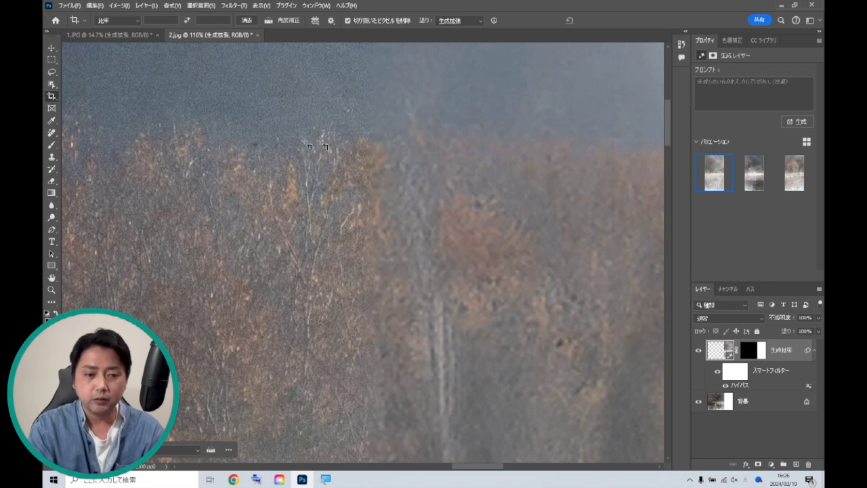
scroll(319, 163, "up", 2)
scroll(315, 173, "up", 3)
scroll(314, 181, "up", 3)
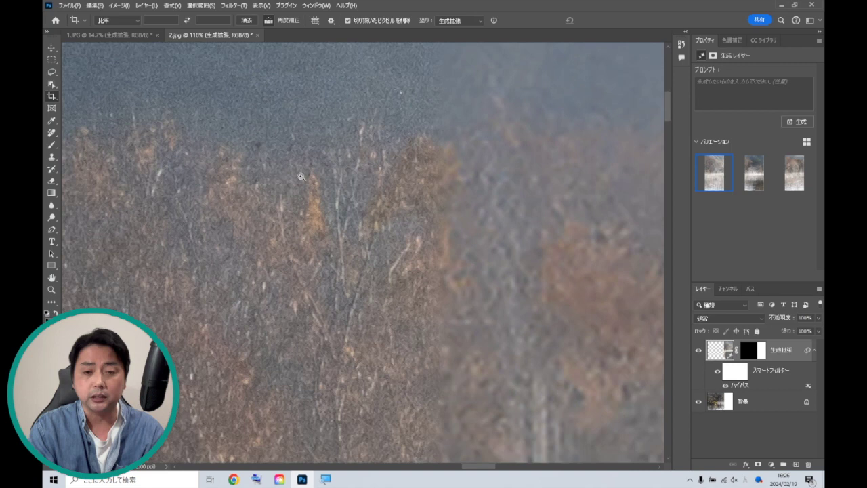
scroll(290, 168, "down", 1)
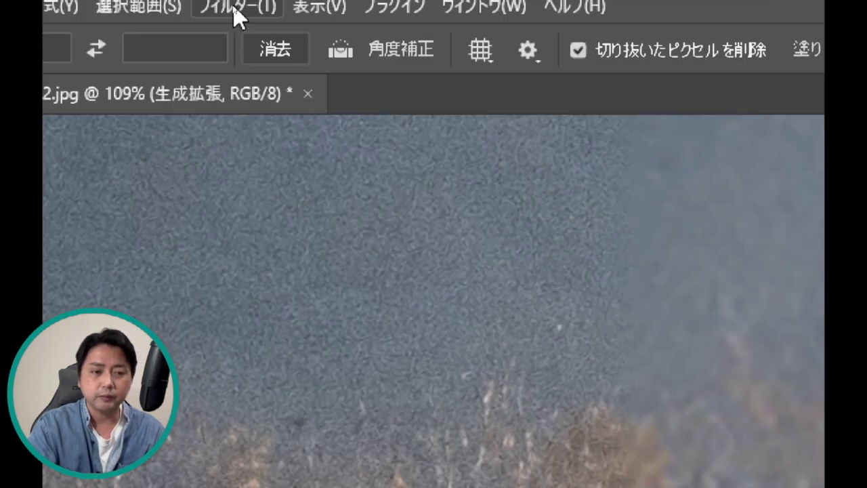
Apply Add Noise at 5%, Gaussian, grayscale to 2.jpg's generated layer.
left_click(235, 8)
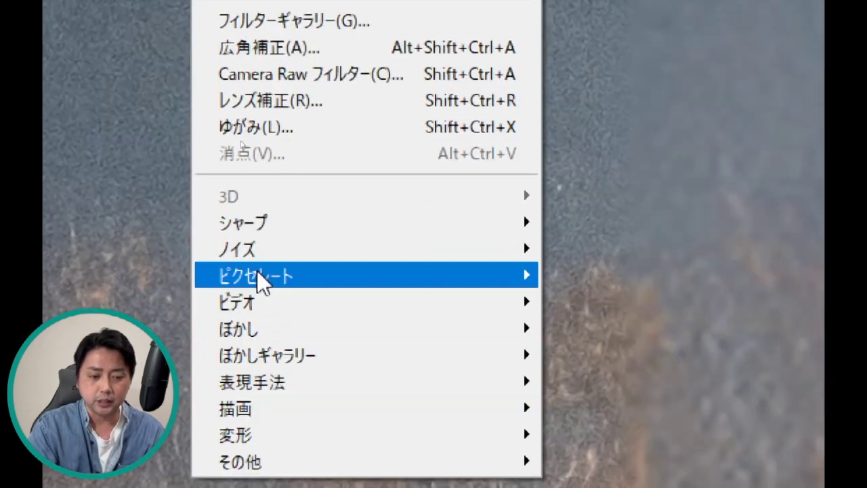
mouse_move(237, 248)
left_click(678, 273)
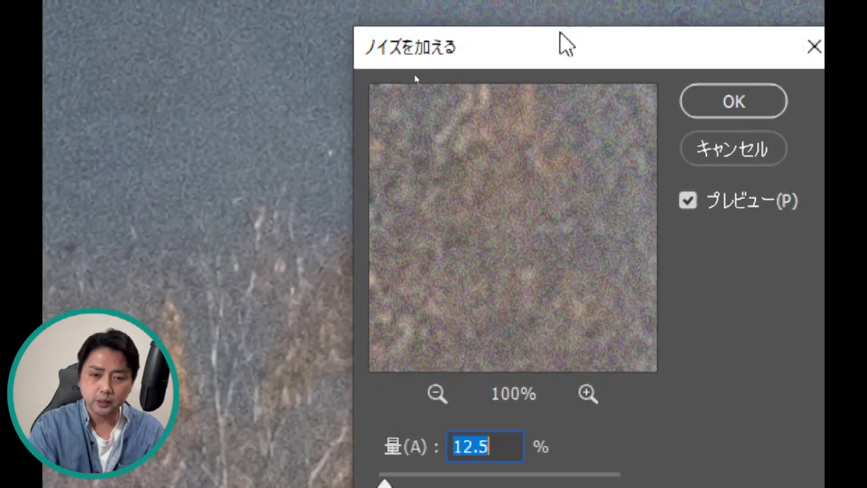
left_click_drag(561, 43, 759, 107)
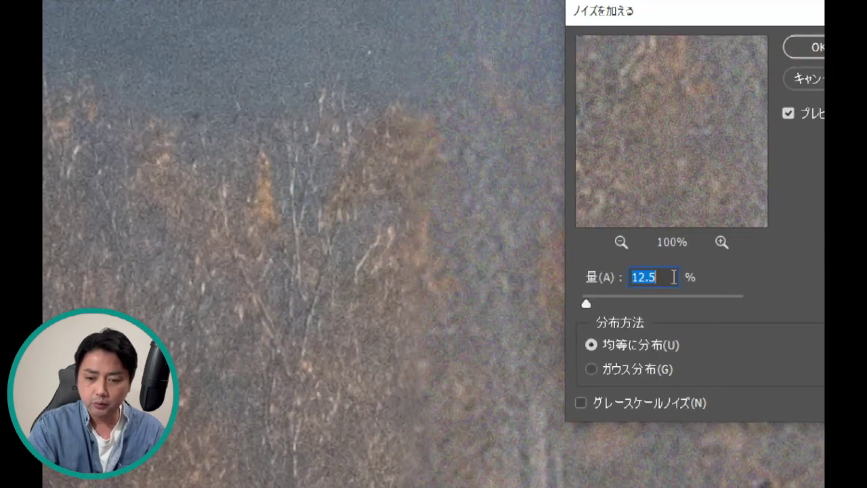
type("5")
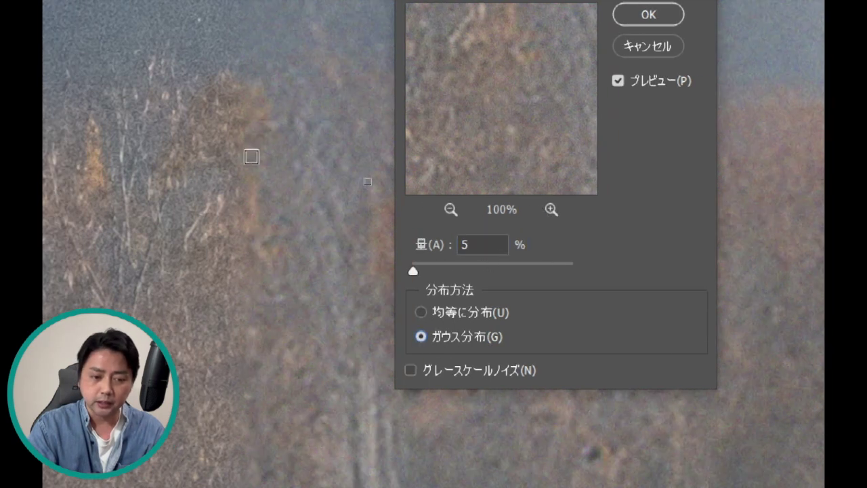
left_click(410, 371)
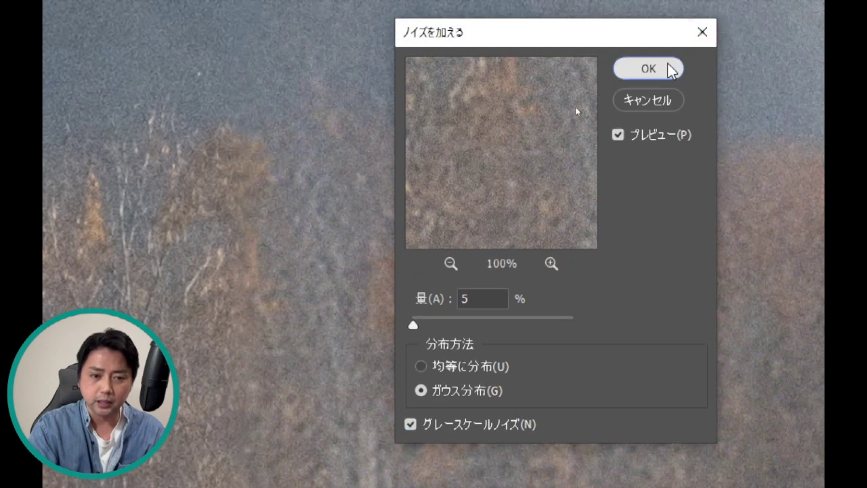
left_click(664, 15)
scroll(431, 210, "up", 3)
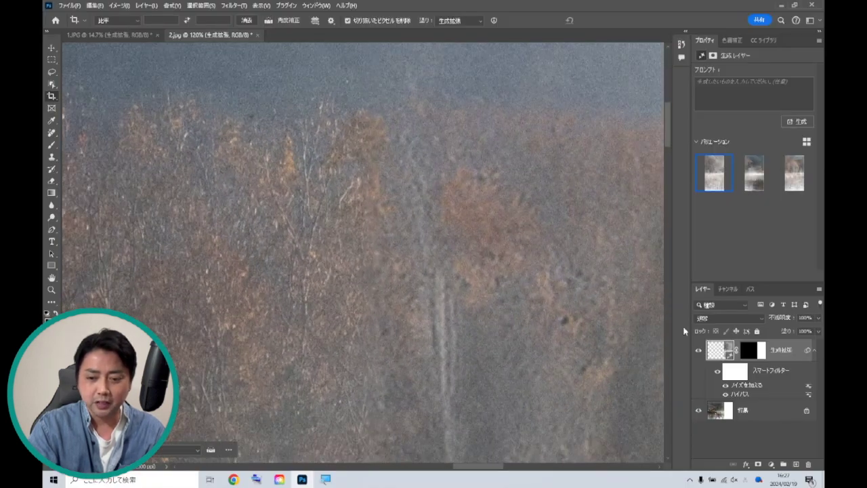
scroll(478, 222, "up", 5)
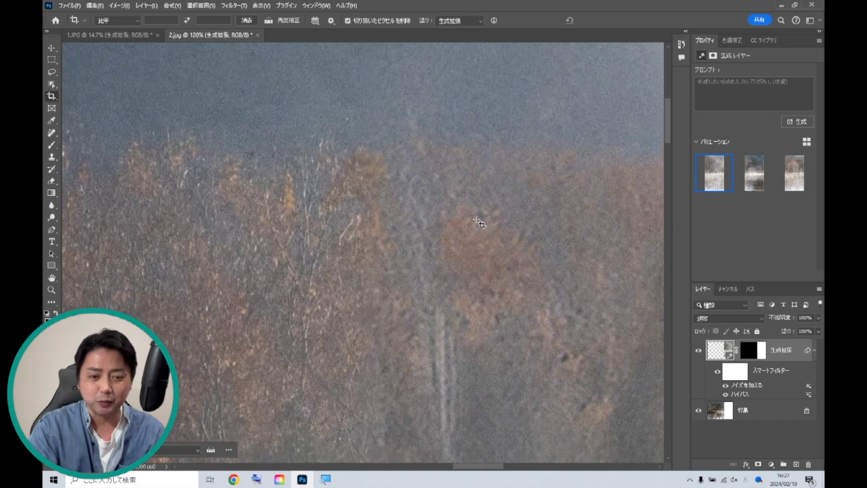
scroll(480, 220, "down", 5)
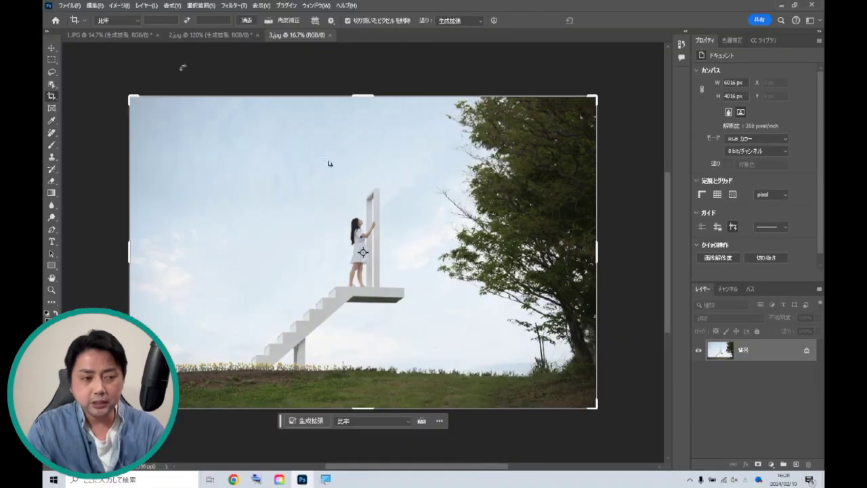
Exit the Crop tool on the staircase photo and pick the Lasso tool.
left_click(51, 49)
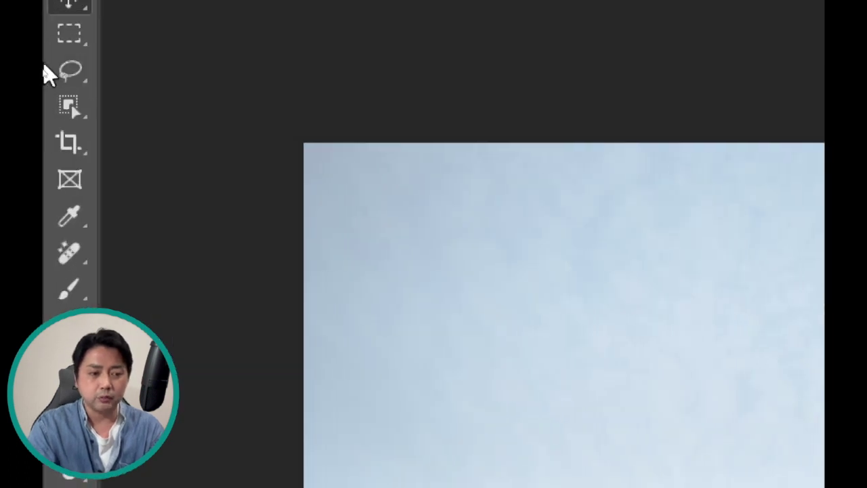
left_click(67, 76)
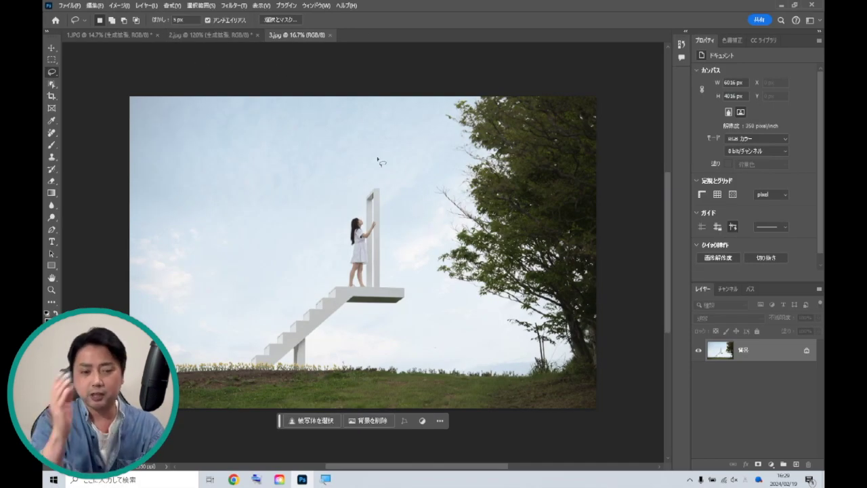
Lasso the girl-and-staircase side, move it left with the Move tool, then deselect.
left_click_drag(139, 76, 403, 108)
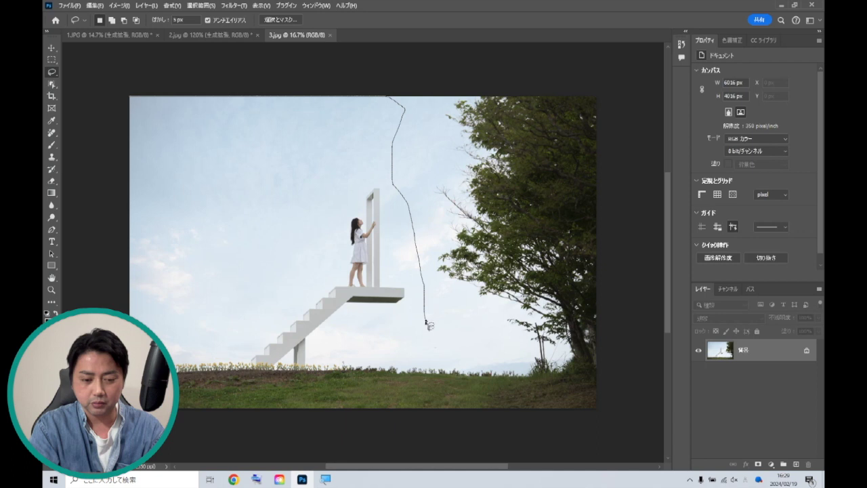
left_click_drag(398, 410, 201, 448)
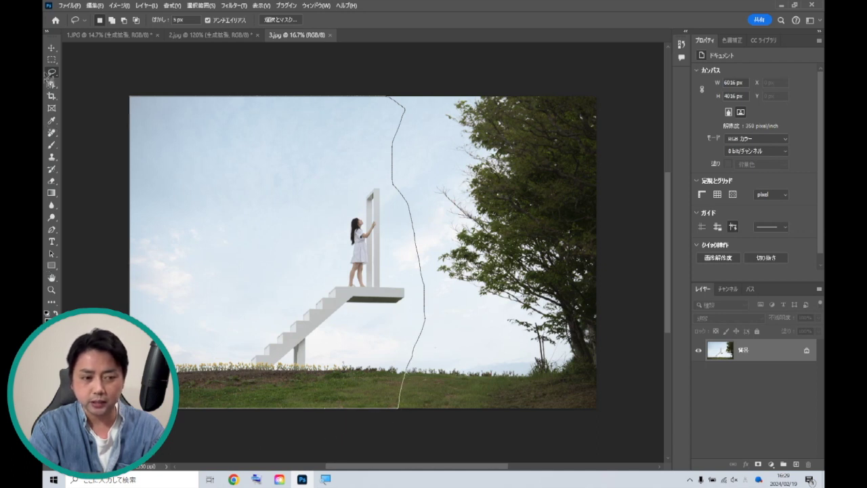
left_click_drag(387, 65, 388, 66)
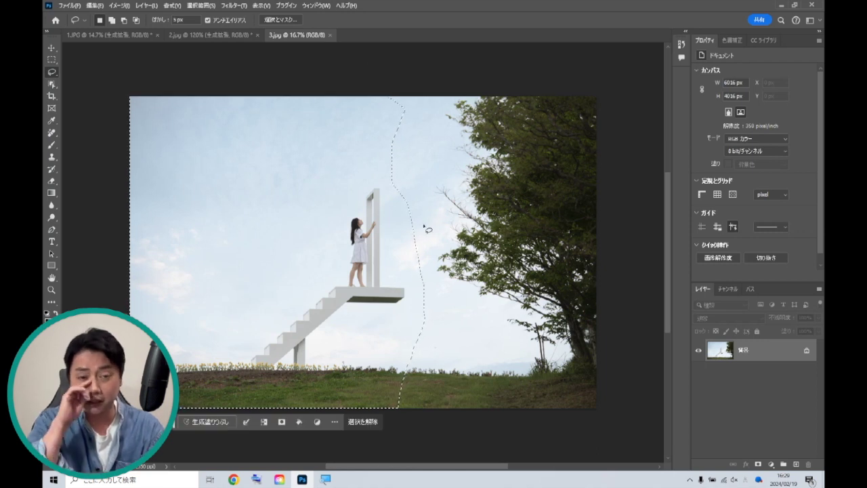
left_click(51, 48)
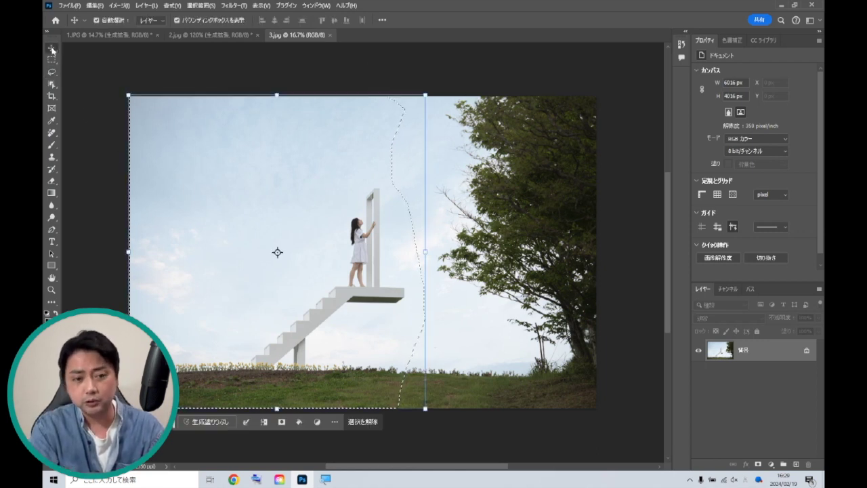
left_click_drag(300, 176, 248, 177)
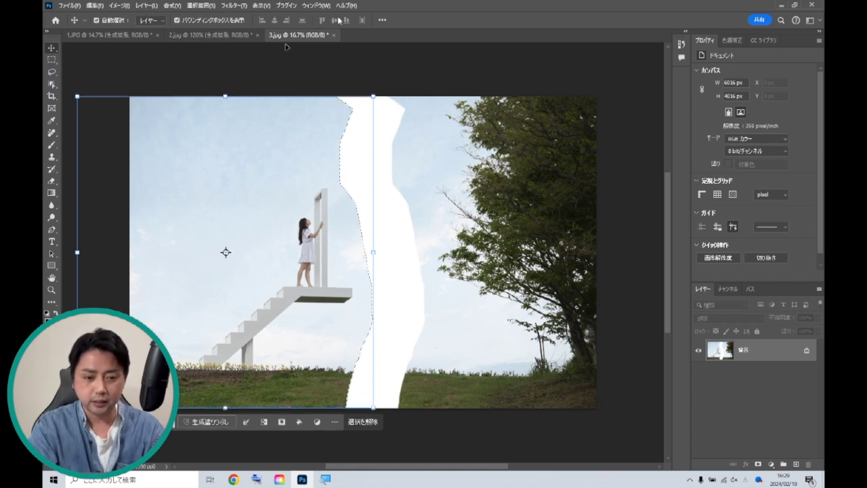
key("ctrl+d")
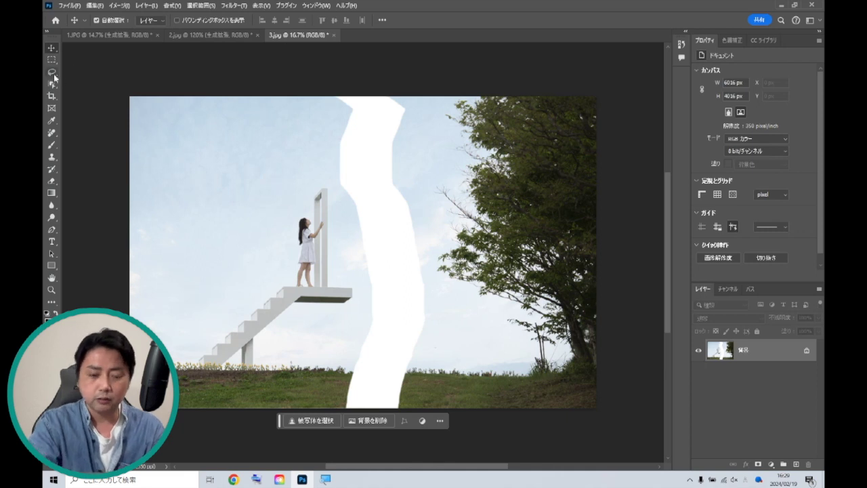
left_click(68, 73)
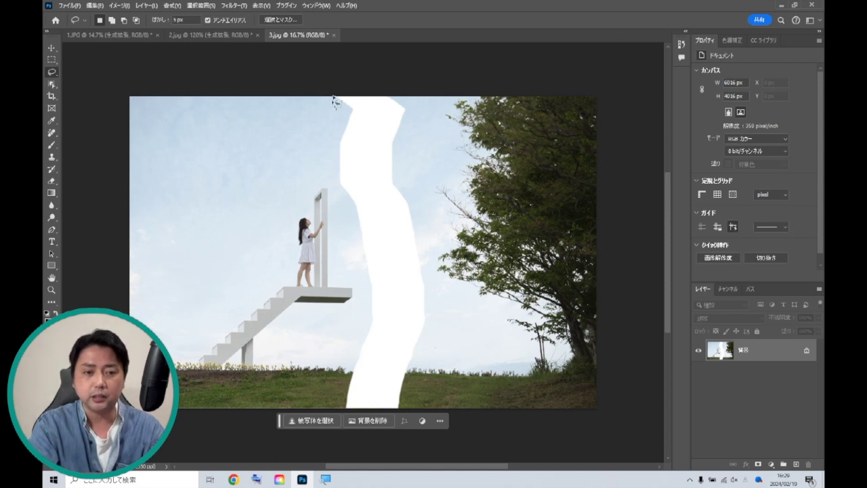
Lasso the white gap, Generative Fill it with no prompt, and delete one variation.
left_click_drag(324, 94, 326, 98)
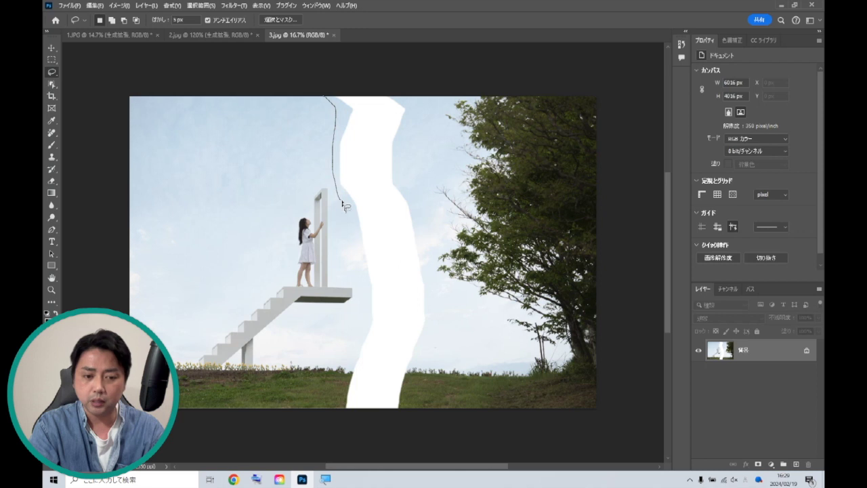
left_click_drag(366, 311, 439, 294)
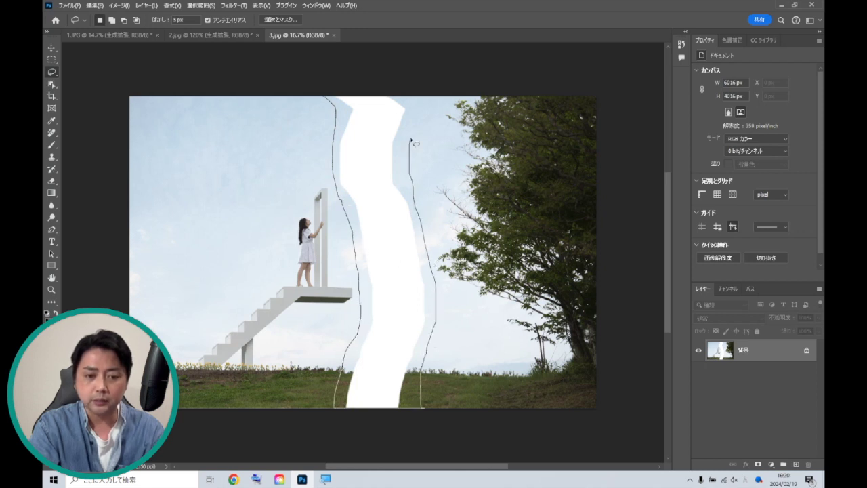
left_click_drag(407, 88, 326, 87)
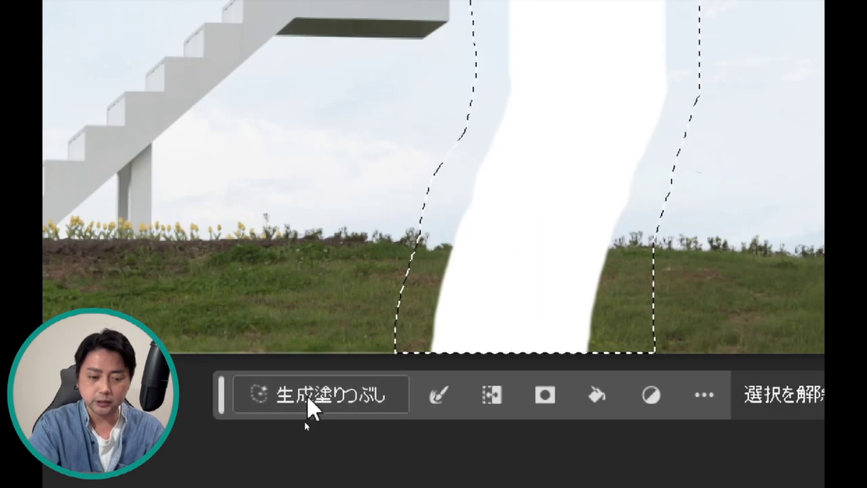
left_click(309, 400)
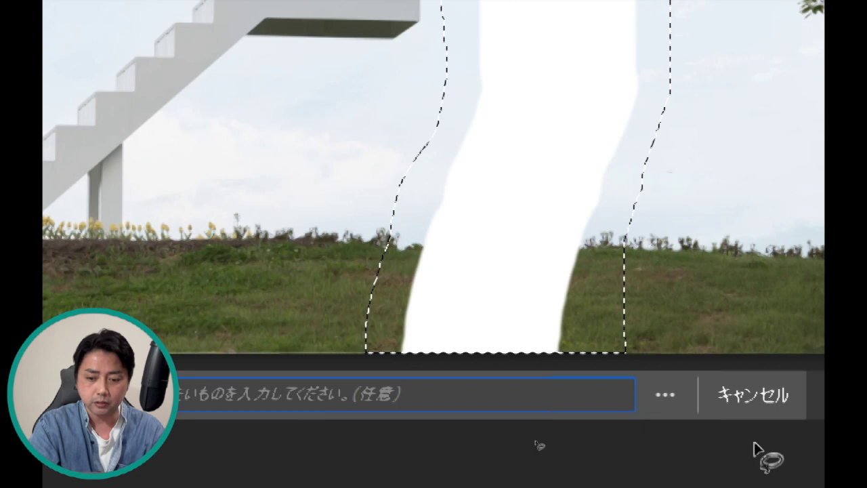
left_click(654, 407)
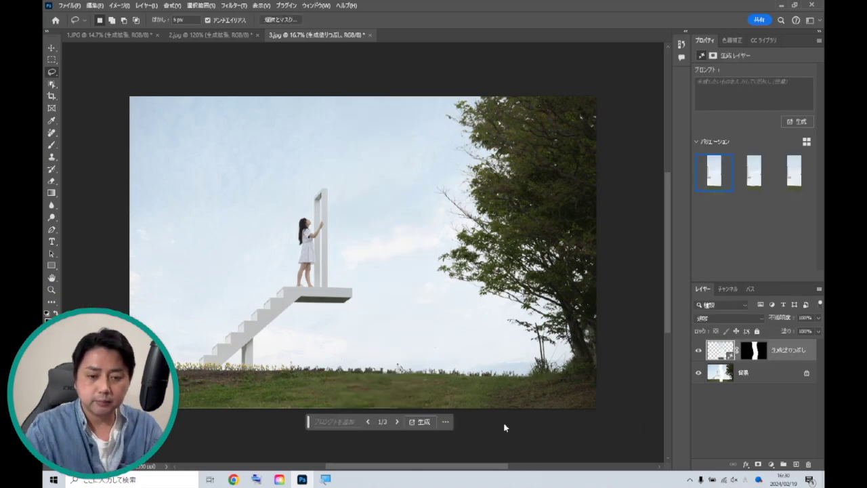
left_click(766, 184)
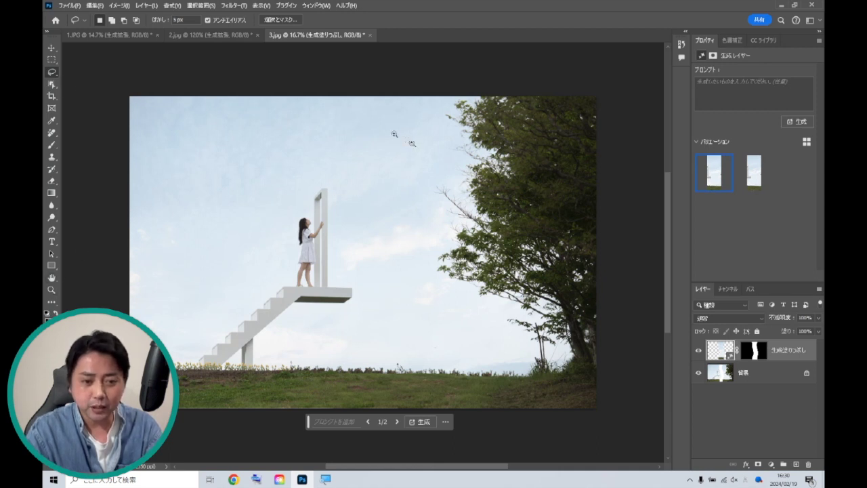
Zoom and pan over the generated sky, grass and bushes to inspect the fill.
left_click_drag(411, 143, 479, 218)
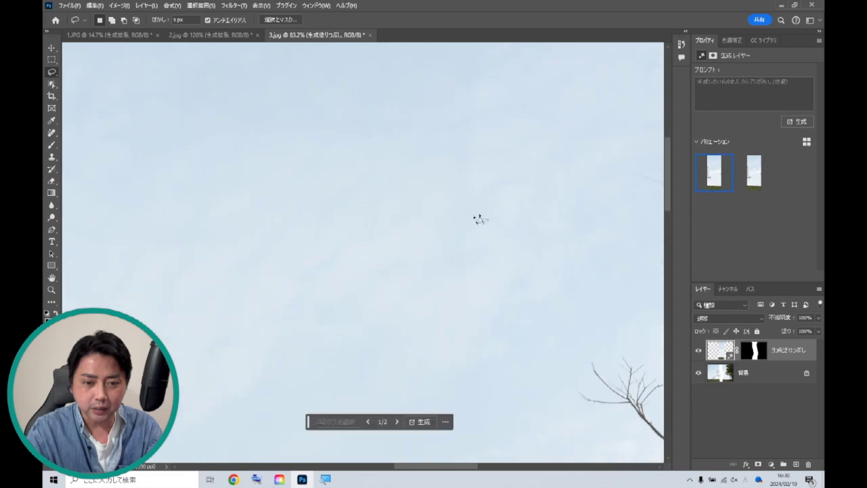
scroll(458, 219, "left", 3)
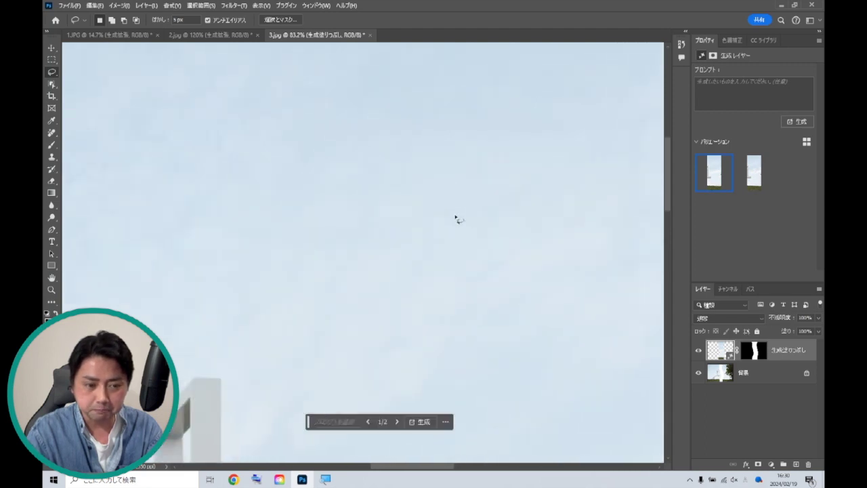
scroll(458, 218, "down", 3)
scroll(458, 219, "down", 3)
scroll(458, 219, "down", 3)
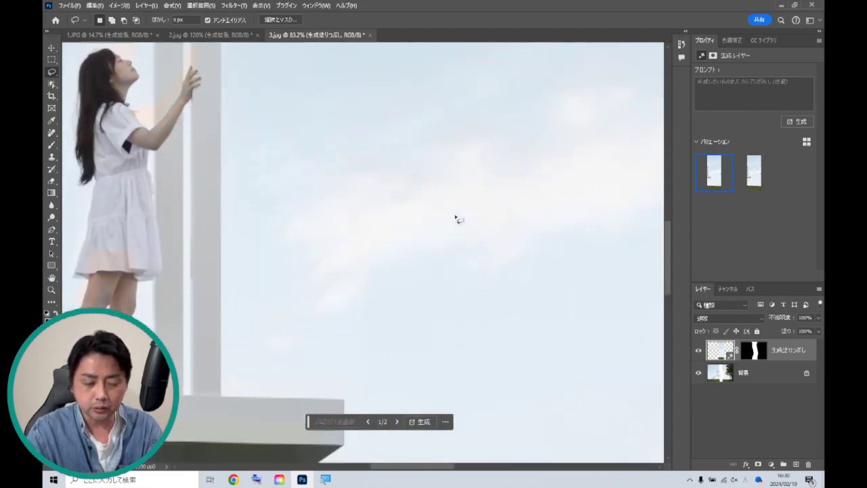
scroll(474, 176, "down", 3)
scroll(474, 176, "down", 3)
scroll(474, 176, "down", 3)
scroll(474, 176, "down", 3)
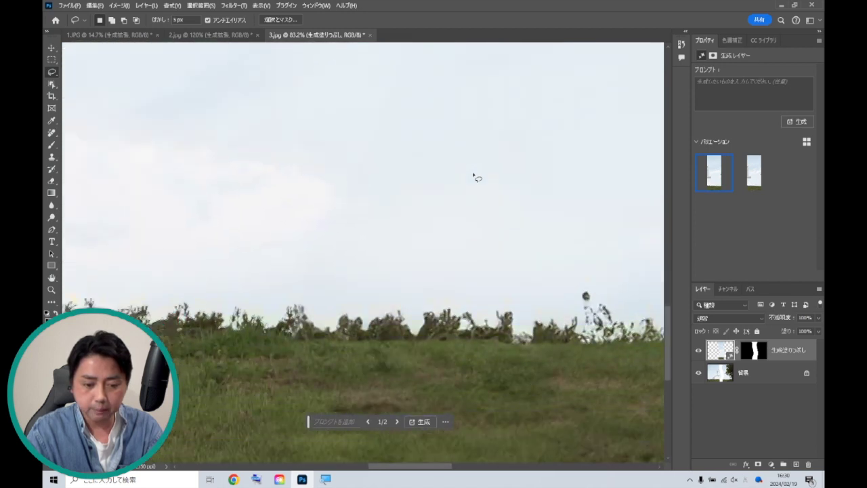
scroll(474, 176, "down", 3)
scroll(474, 176, "right", 2)
scroll(474, 176, "right", 1)
scroll(474, 176, "right", 2)
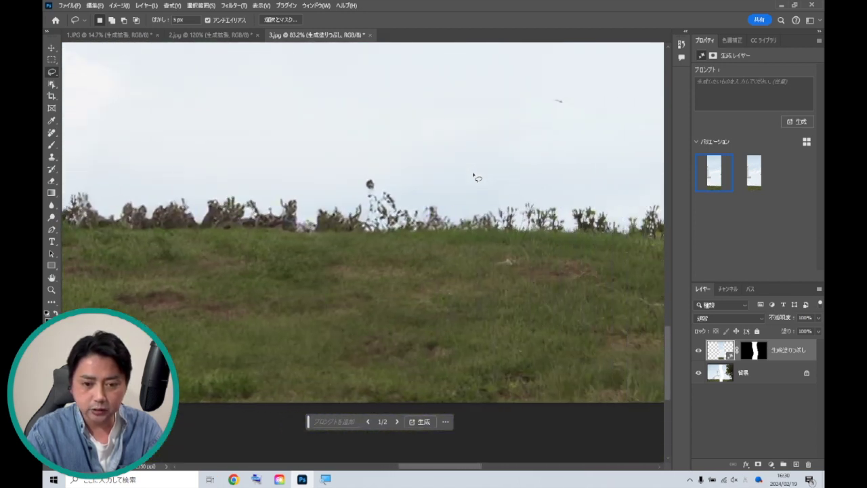
scroll(476, 177, "up", 2)
scroll(476, 178, "up", 1)
scroll(476, 177, "up", 2)
scroll(513, 290, "up", 1)
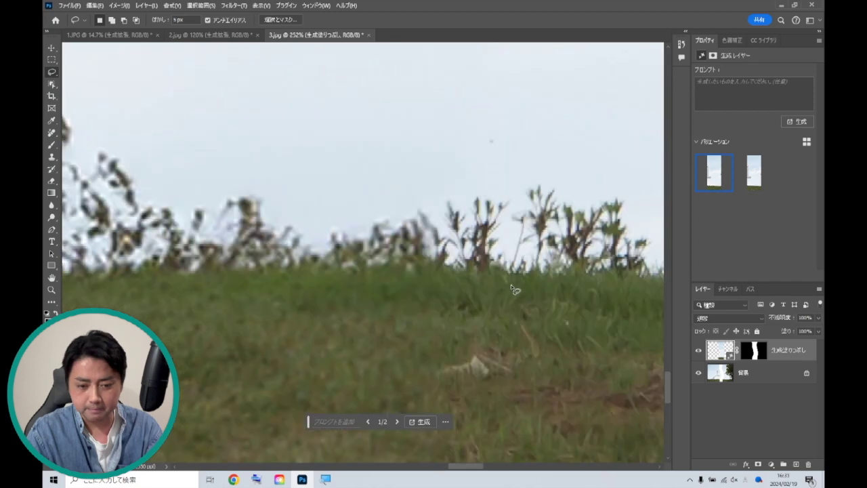
scroll(513, 290, "down", 2)
scroll(488, 243, "up", 3)
scroll(475, 224, "down", 3)
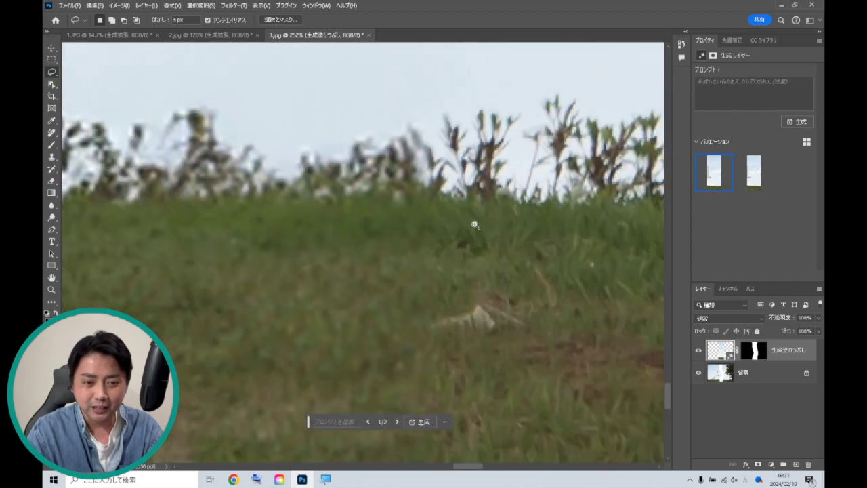
scroll(475, 224, "up", 2)
scroll(477, 228, "up", 1)
scroll(442, 270, "down", 4)
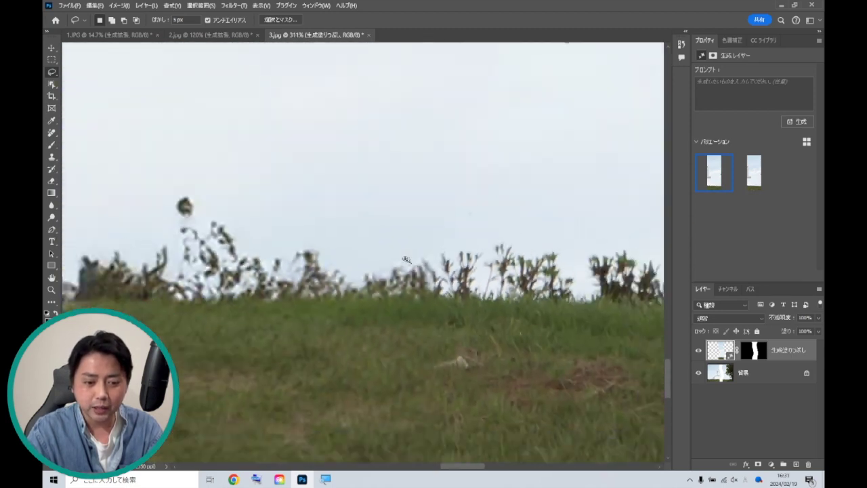
scroll(404, 260, "left", 1)
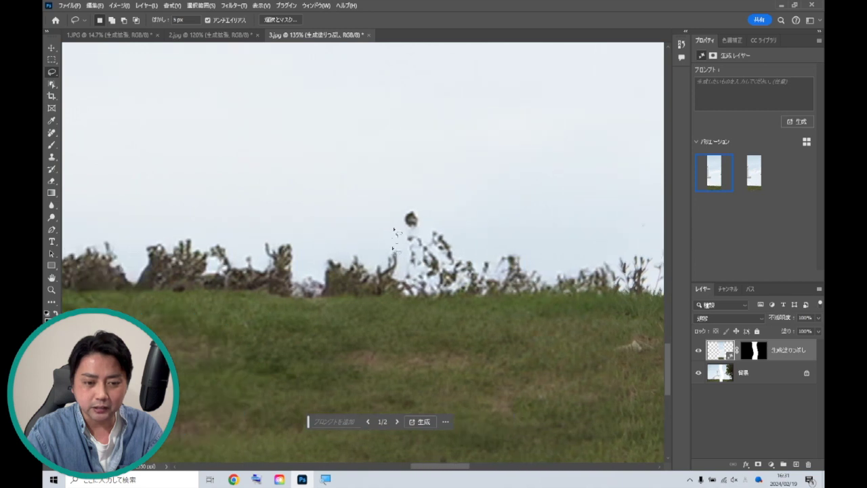
scroll(386, 234, "left", 10)
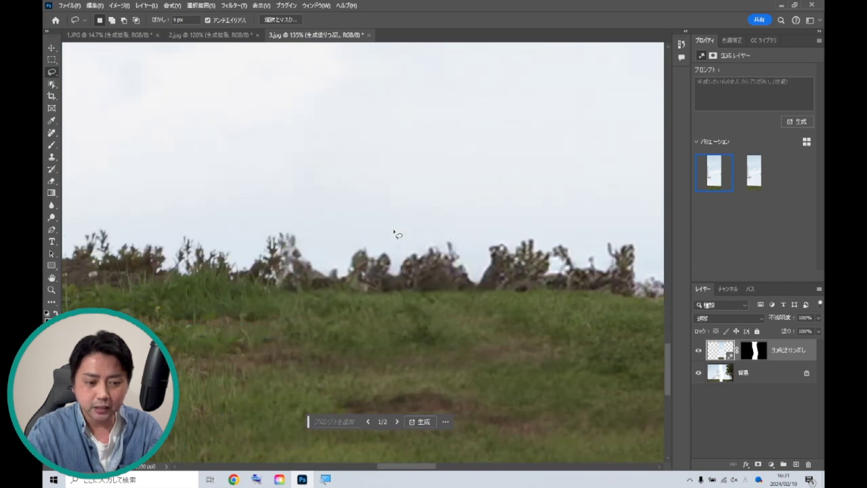
scroll(382, 240, "up", 2)
scroll(379, 244, "up", 2)
scroll(373, 250, "down", 3)
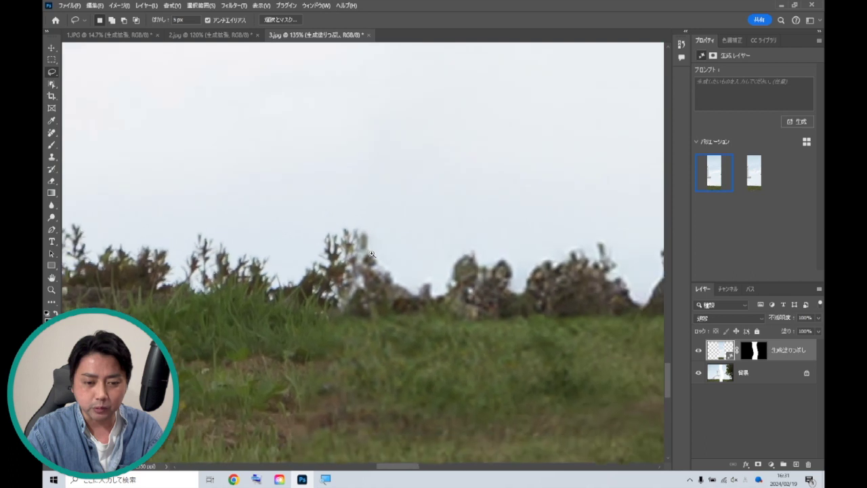
scroll(367, 254, "down", 1)
scroll(365, 252, "up", 2)
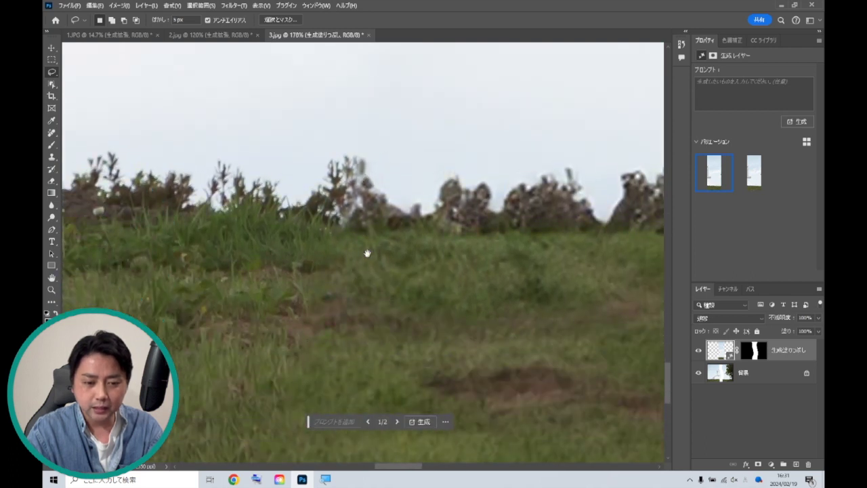
scroll(369, 256, "up", 1)
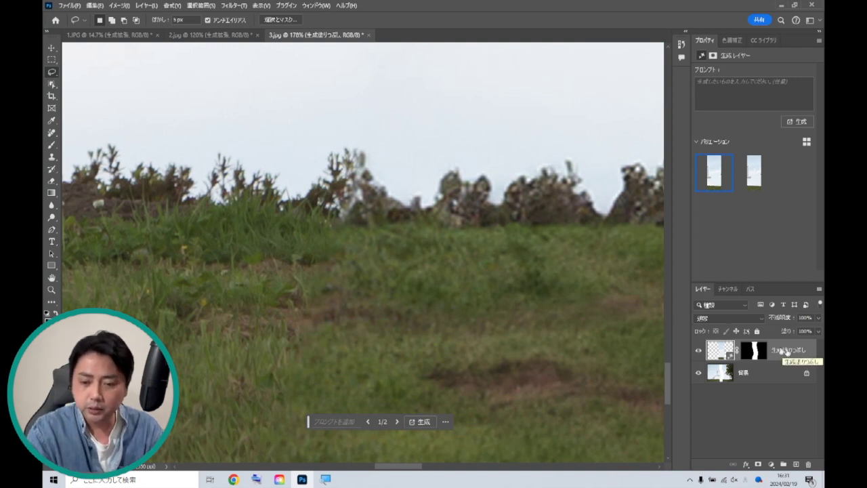
Apply a High Pass filter with radius 2 to the generated fill layer.
left_click(230, 6)
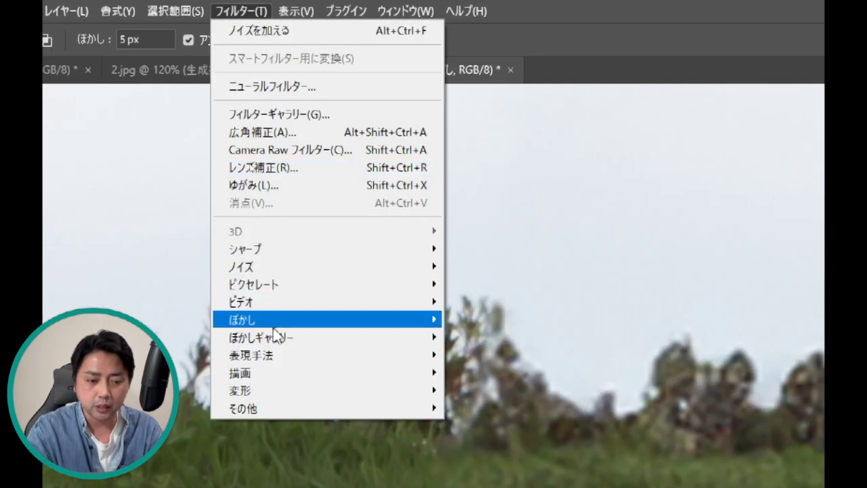
mouse_move(325, 380)
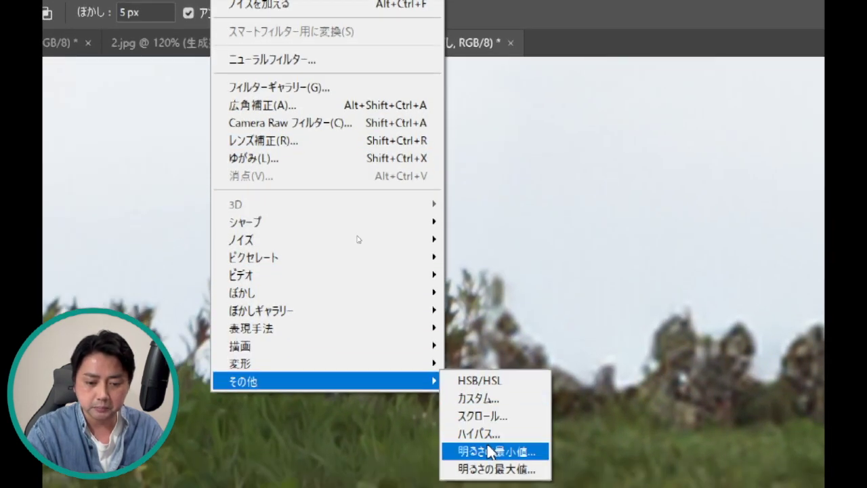
left_click(493, 435)
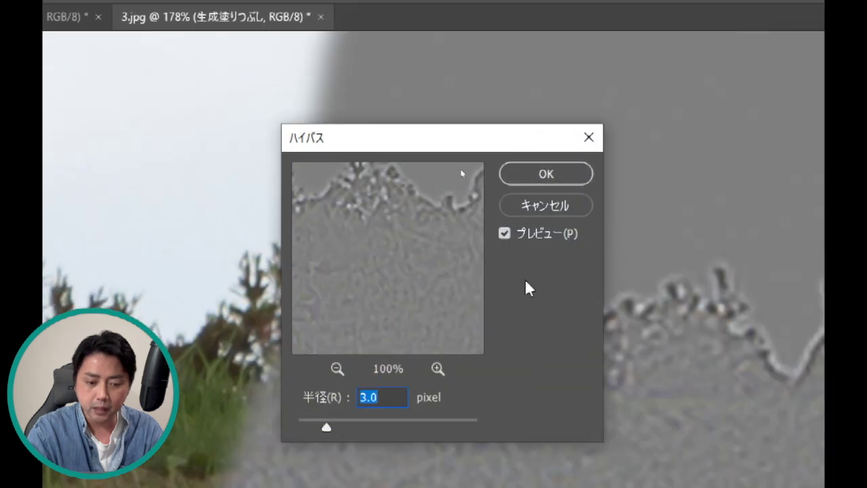
type("2")
left_click(613, 21)
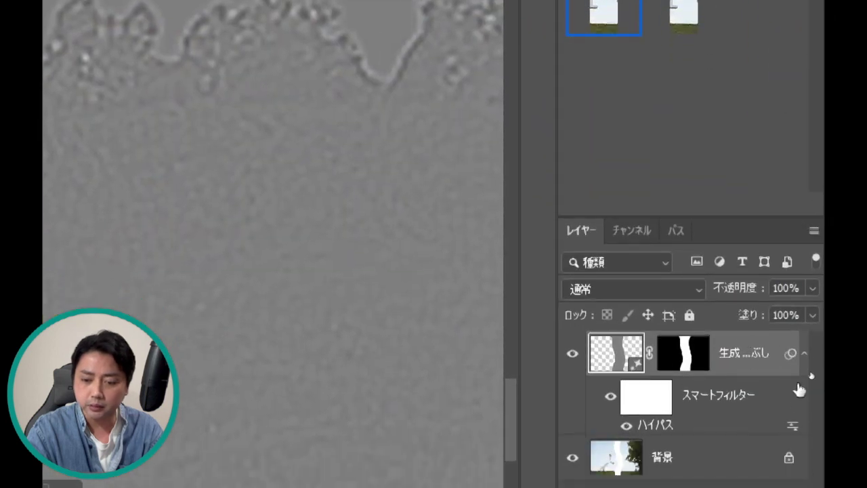
Set the High Pass filter's blend mode to Overlay.
double_click(793, 429)
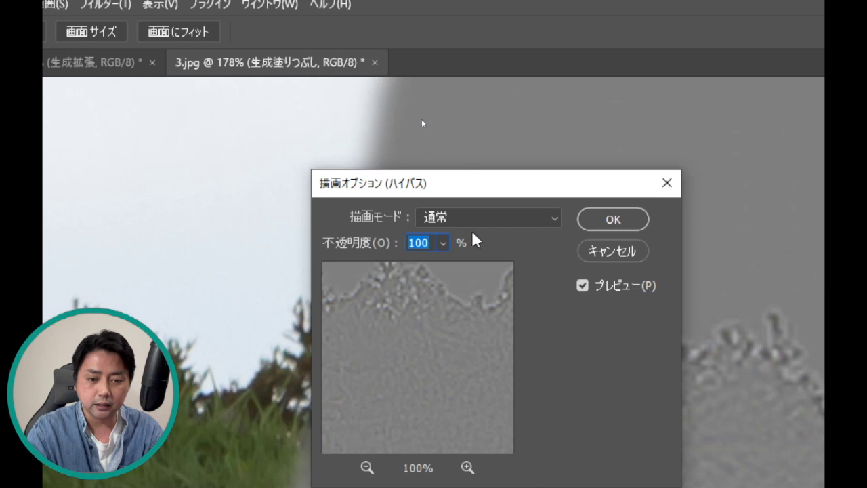
left_click(305, 141)
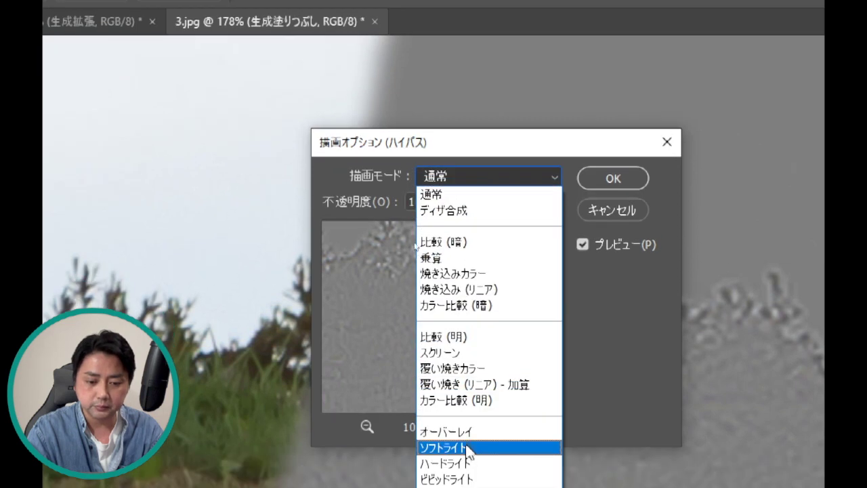
left_click(460, 472)
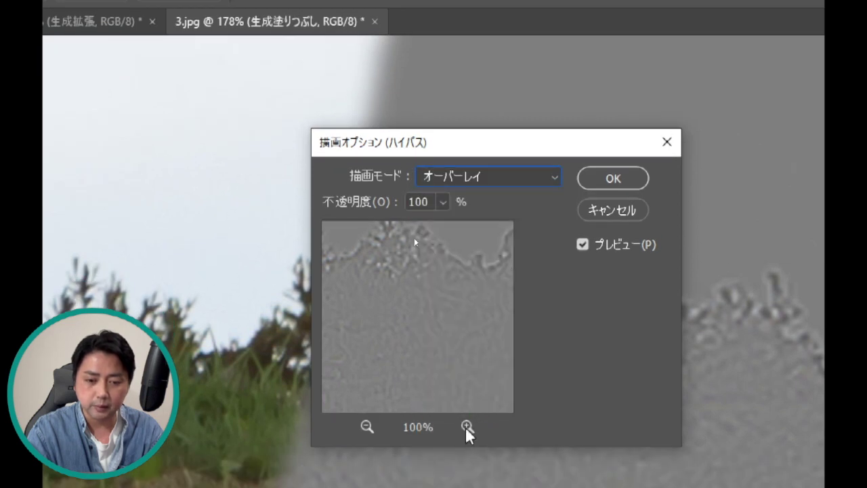
left_click(616, 179)
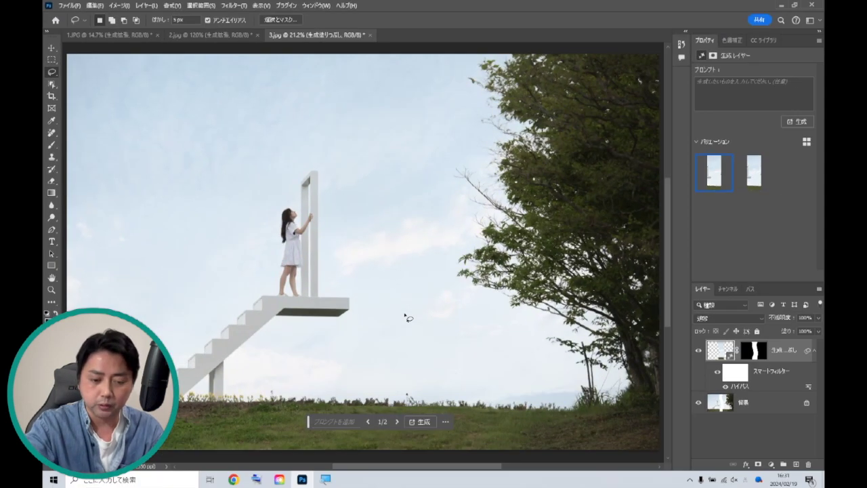
mouse_move(336, 387)
left_mouse_down()
mouse_move(386, 407)
mouse_move(767, 384)
left_mouse_up()
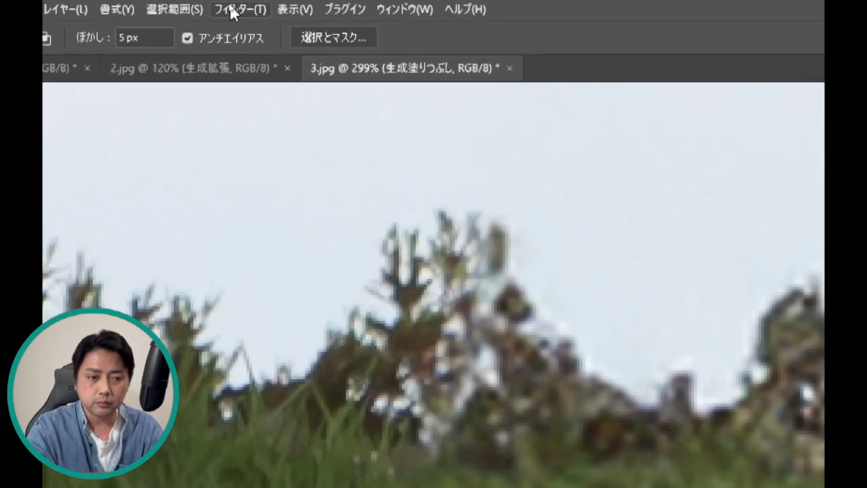
Apply the Camera Raw Filter with Grain 5 to 3.jpg's generated fill layer.
left_click(230, 7)
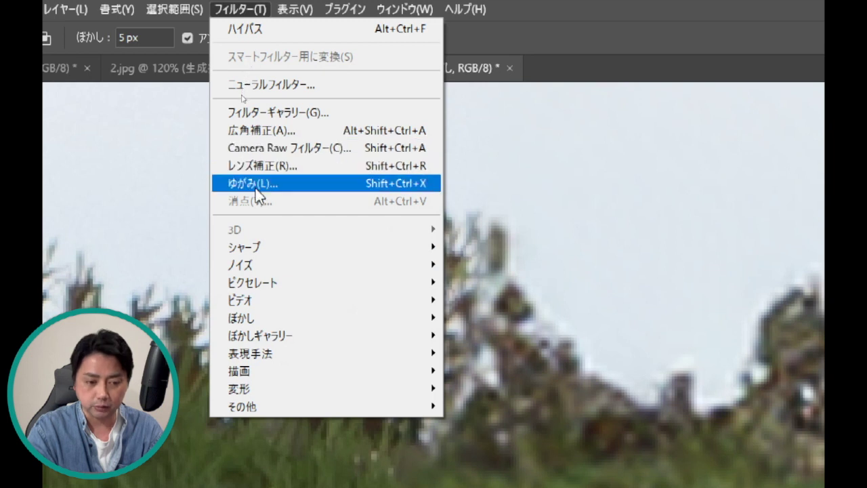
mouse_move(240, 264)
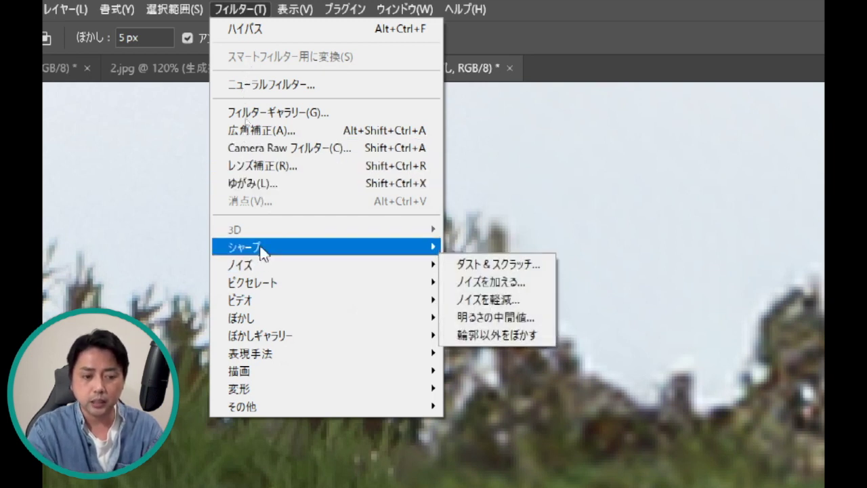
left_click(268, 147)
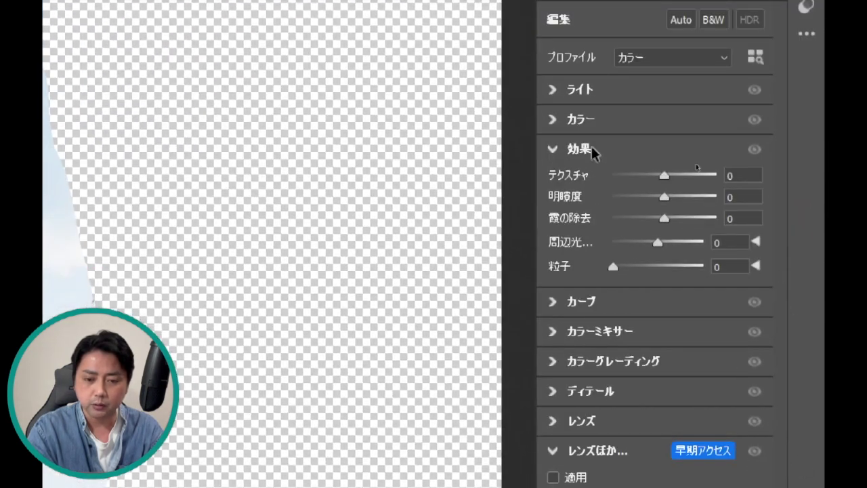
left_click(727, 264)
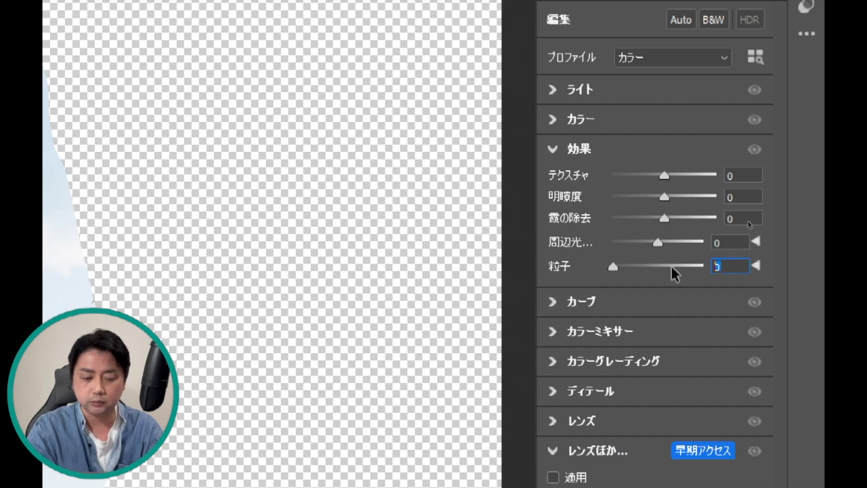
type("5")
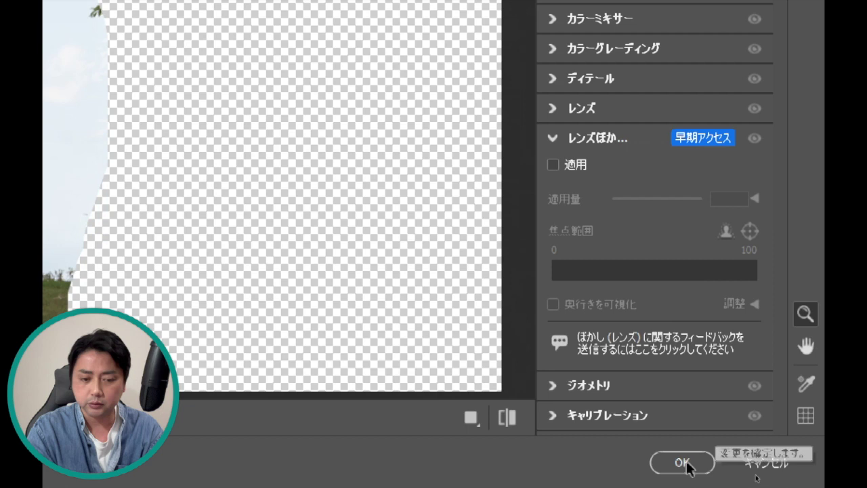
left_click(683, 464)
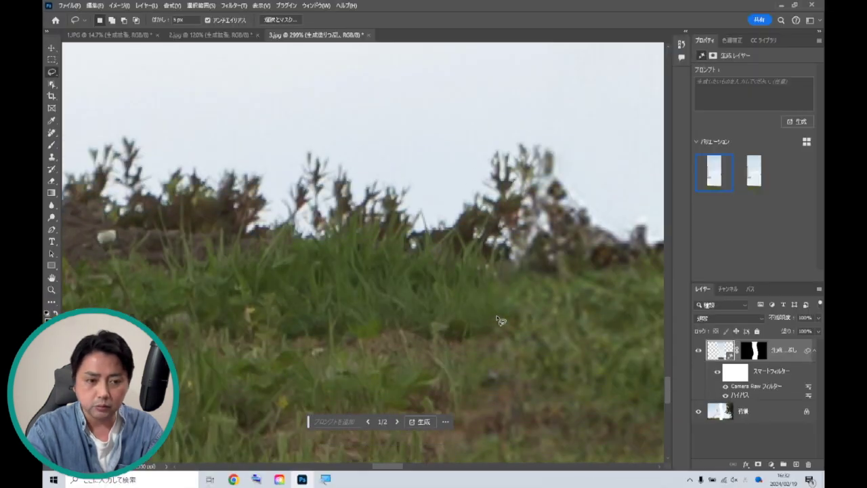
Reopen the layer's Camera Raw filter to review its settings, then close it.
scroll(499, 319, "up", 3)
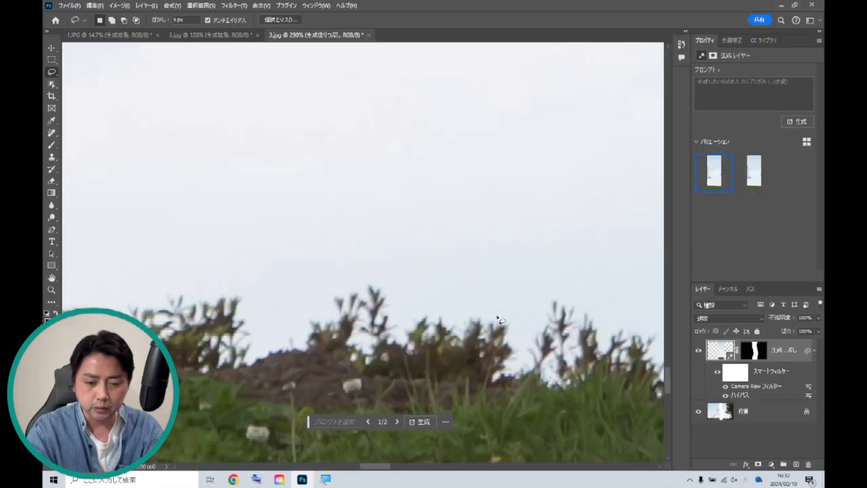
scroll(501, 319, "down", 3)
scroll(525, 324, "right", 2)
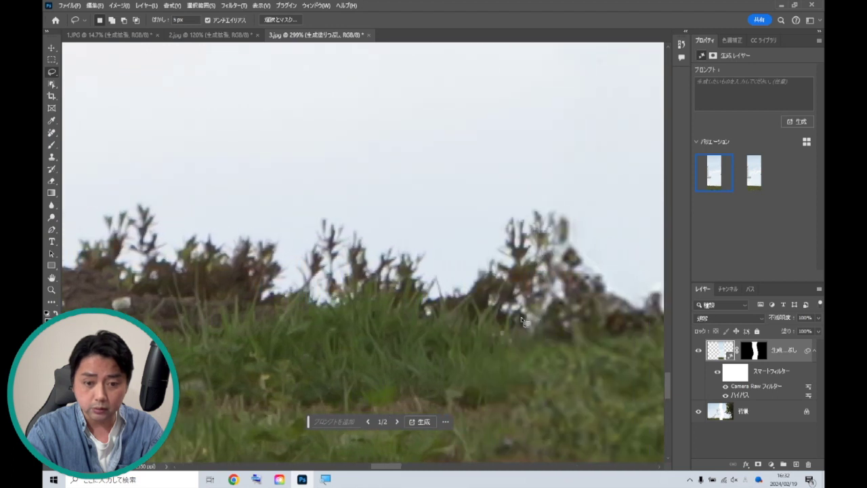
scroll(522, 322, "up", 3)
scroll(508, 317, "up", 3)
scroll(506, 316, "up", 2)
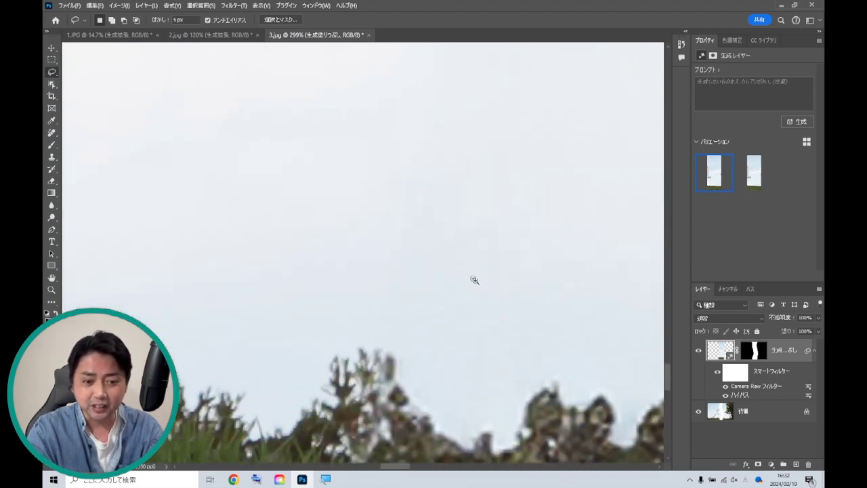
scroll(478, 283, "up", 2)
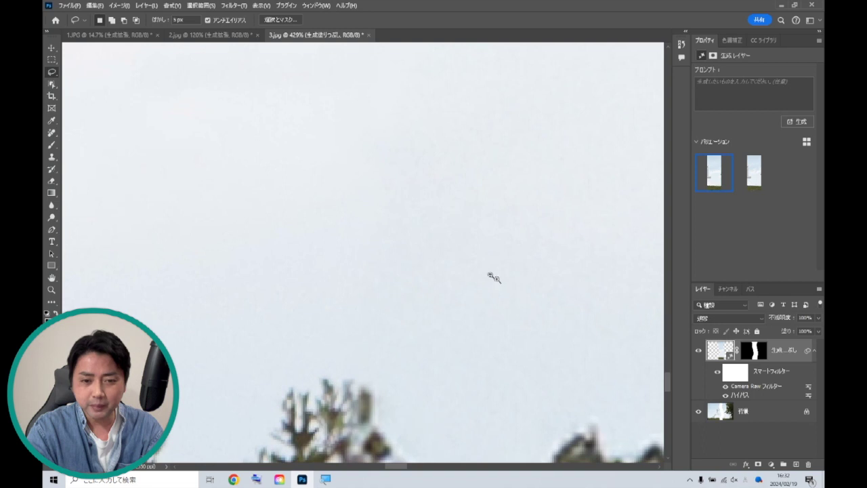
scroll(488, 274, "down", 3)
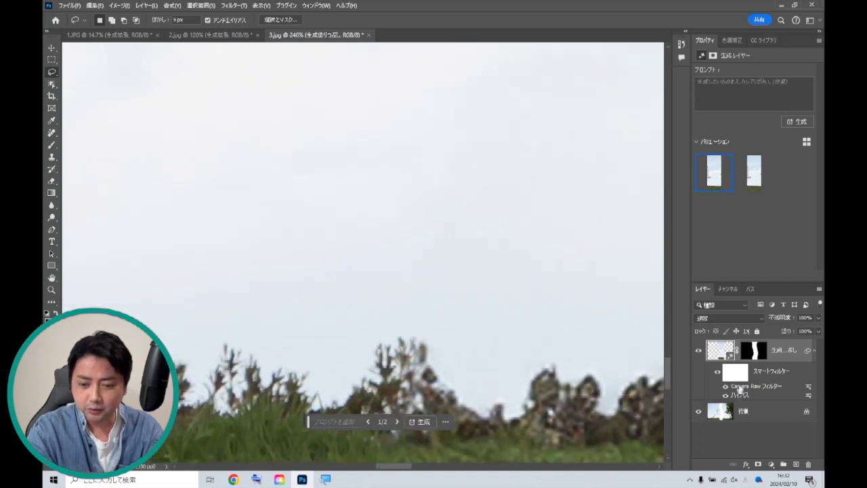
left_click(741, 387)
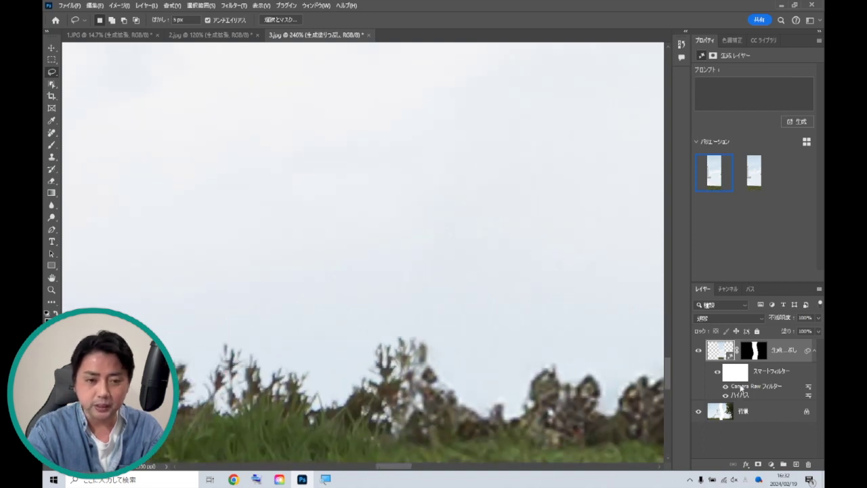
double_click(740, 388)
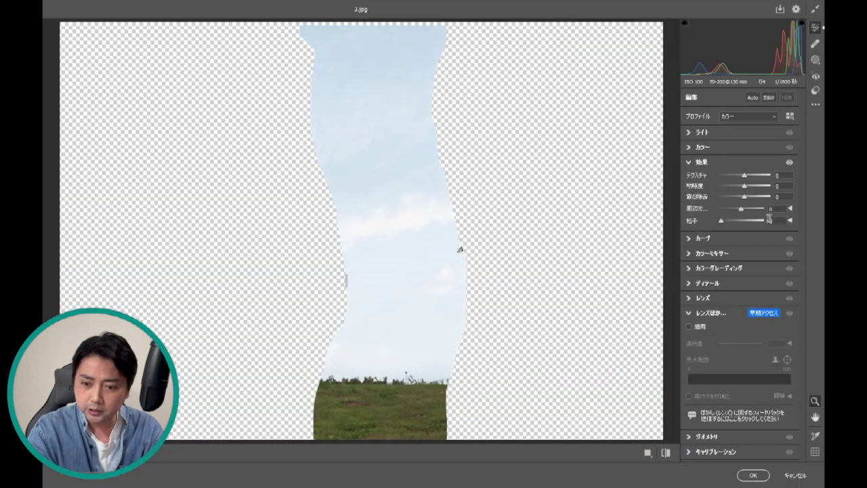
key("Return")
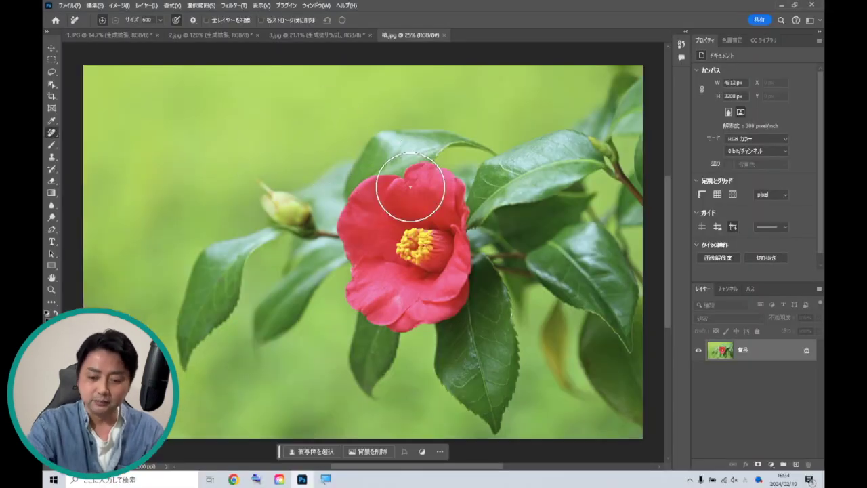
Paint over the red camellia blossom with the Remove tool to erase it.
key("bracketleft")
key("bracketleft")
key("bracketleft")
mouse_move(362, 173)
left_mouse_down()
mouse_move(354, 262)
mouse_move(343, 205)
left_mouse_up()
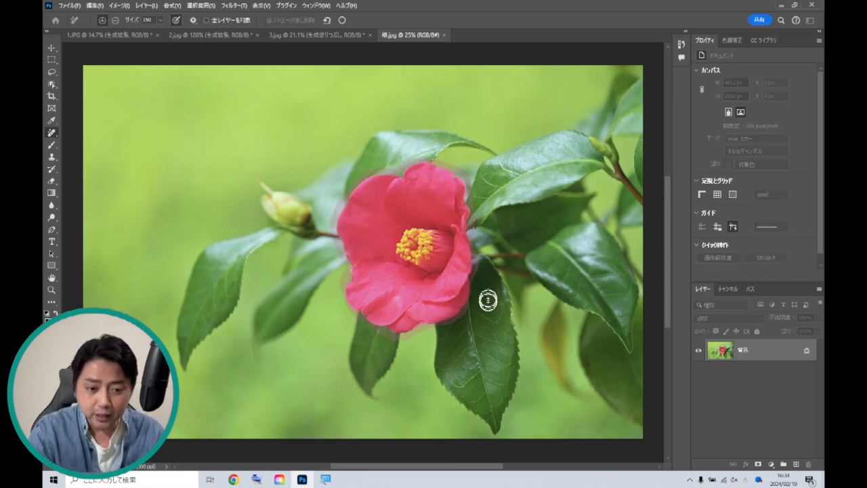
scroll(488, 300, "up", 1)
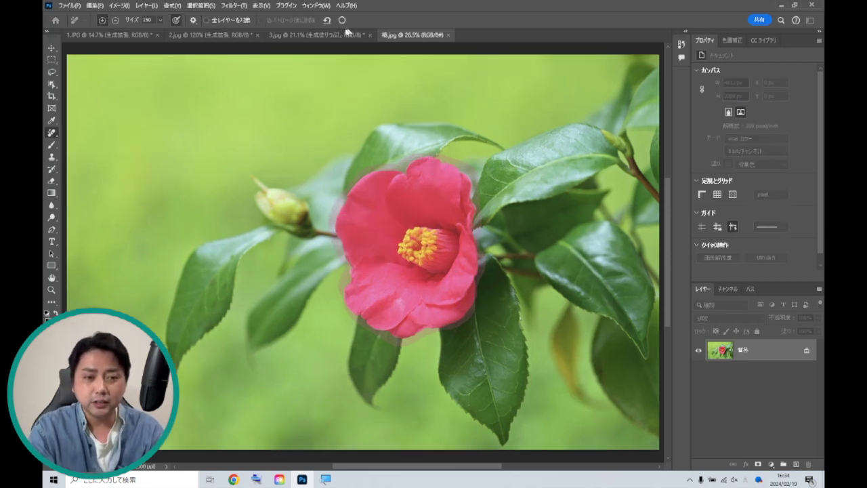
left_click(383, 186)
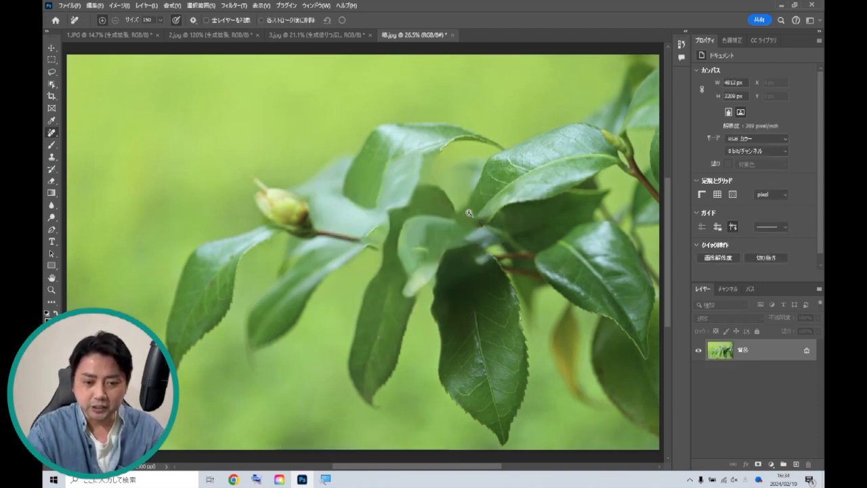
scroll(469, 213, "up", 3)
scroll(478, 230, "down", 2)
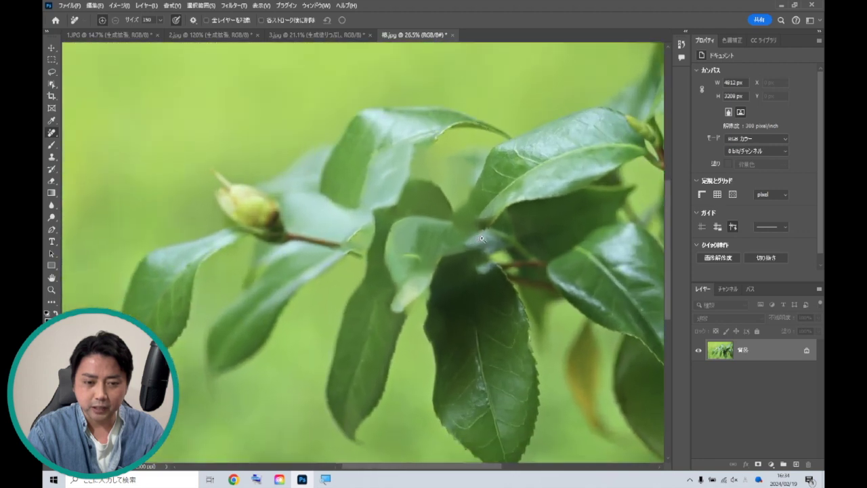
scroll(481, 237, "up", 2)
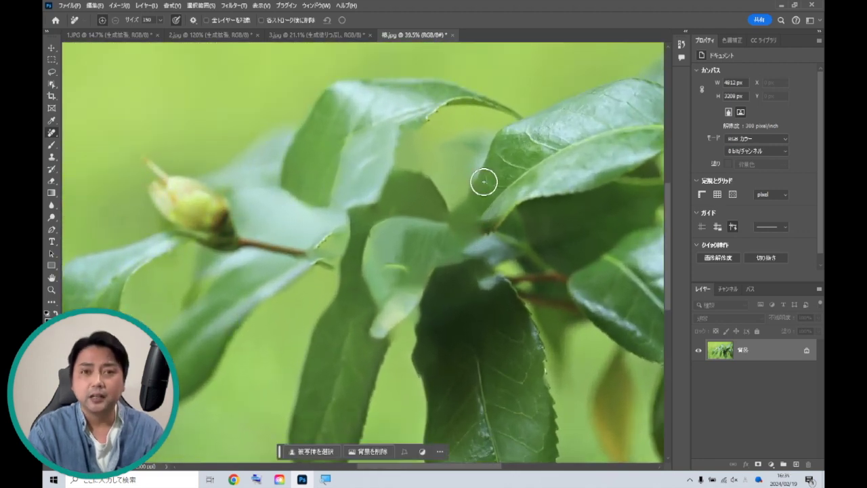
Lasso-select the overlapping leaf cluster in the middle of the camellia photo.
left_click(51, 71)
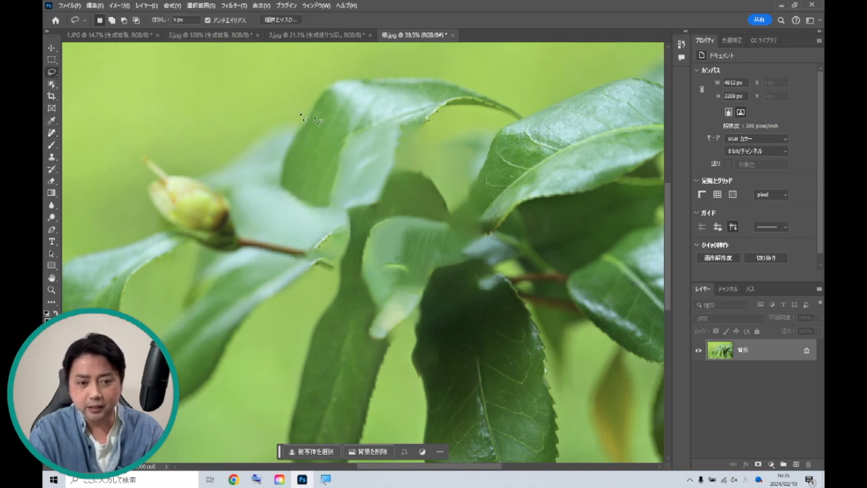
left_click_drag(535, 134, 473, 123)
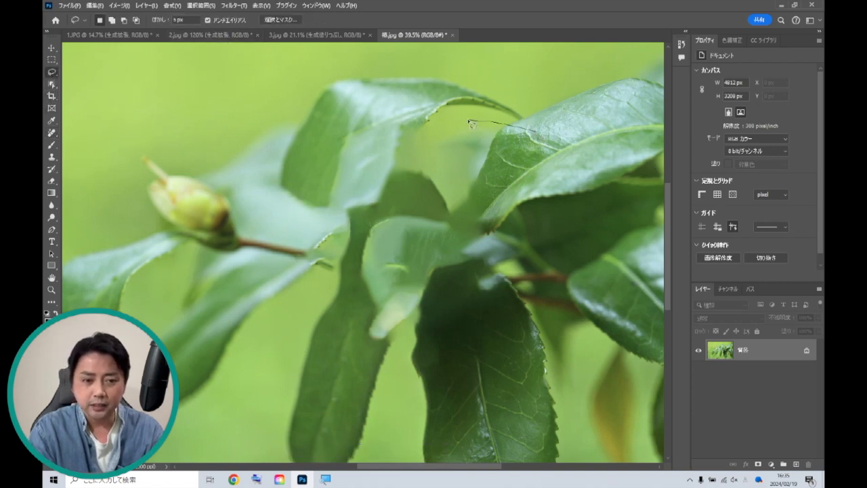
left_click_drag(411, 118, 370, 136)
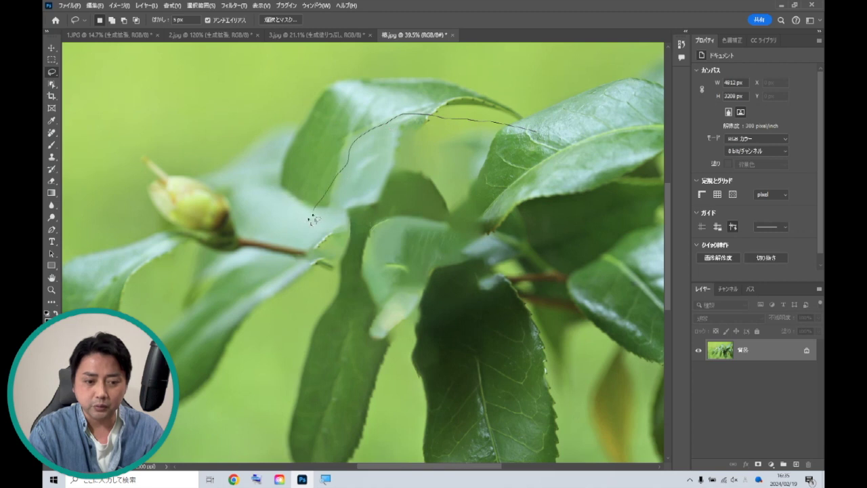
mouse_move(310, 313)
left_mouse_down()
mouse_move(363, 365)
mouse_move(440, 395)
mouse_move(494, 352)
mouse_move(515, 272)
mouse_move(575, 213)
mouse_move(558, 149)
mouse_move(537, 137)
left_mouse_up()
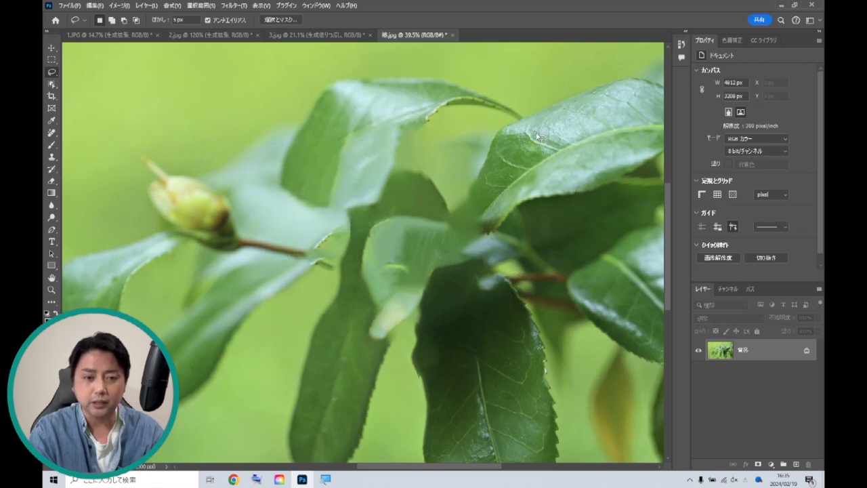
Run Generative Fill with no prompt, preview all three variations and keep the first.
left_click(369, 405)
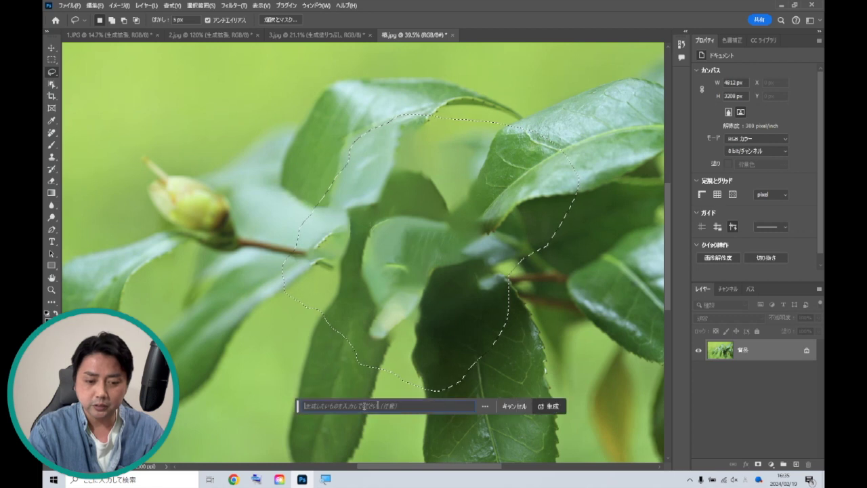
left_click(553, 407)
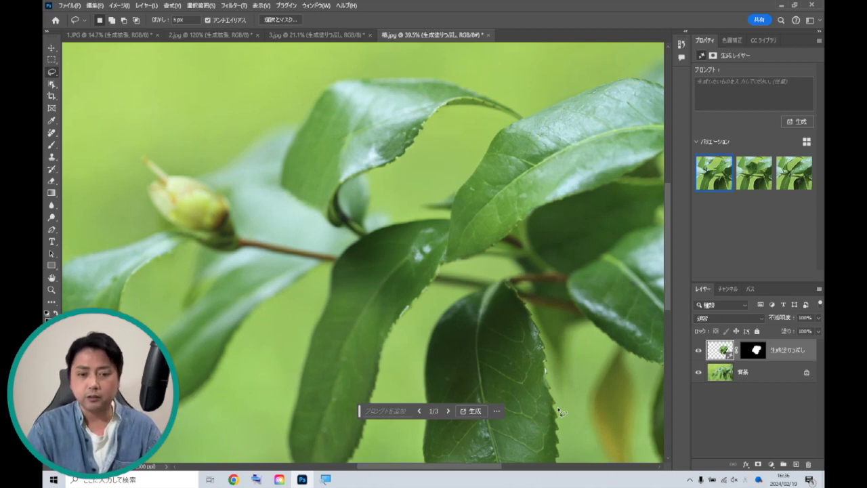
left_click(754, 173)
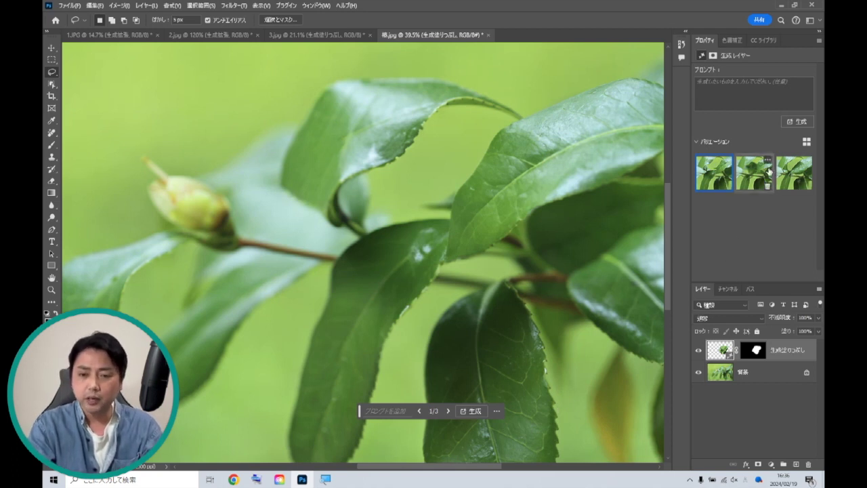
left_click(791, 173)
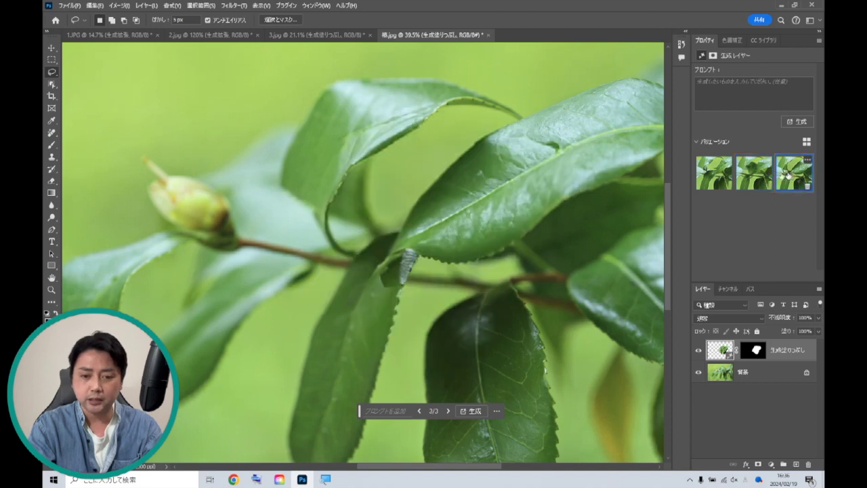
left_click(717, 177)
key("ctrl+0")
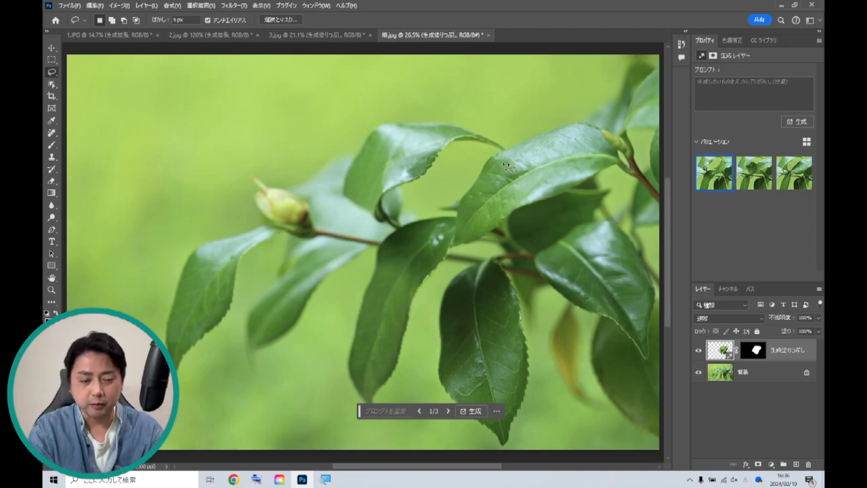
Switch to the 3.jpg document tab.
left_click(298, 34)
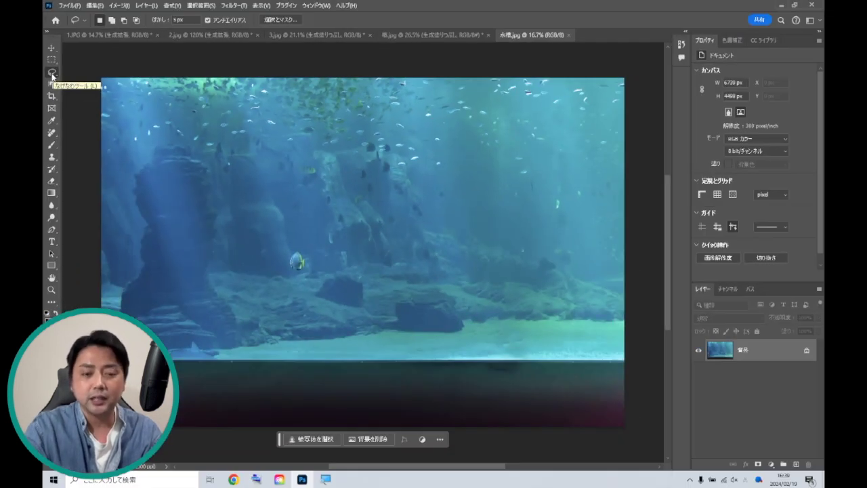
Outline an oval of open water above the rocks and generate a shark from the prompt 'サメ'.
left_click_drag(449, 243, 367, 189)
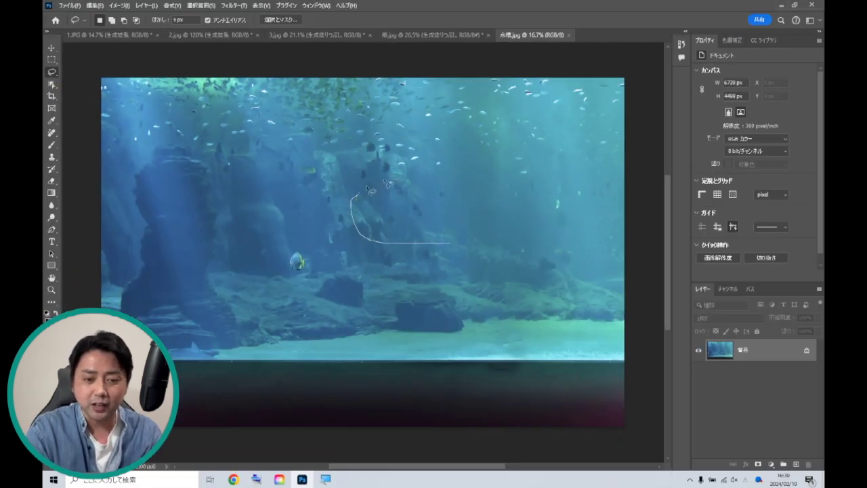
mouse_move(367, 189)
left_mouse_down()
mouse_move(476, 240)
mouse_move(451, 244)
left_mouse_up()
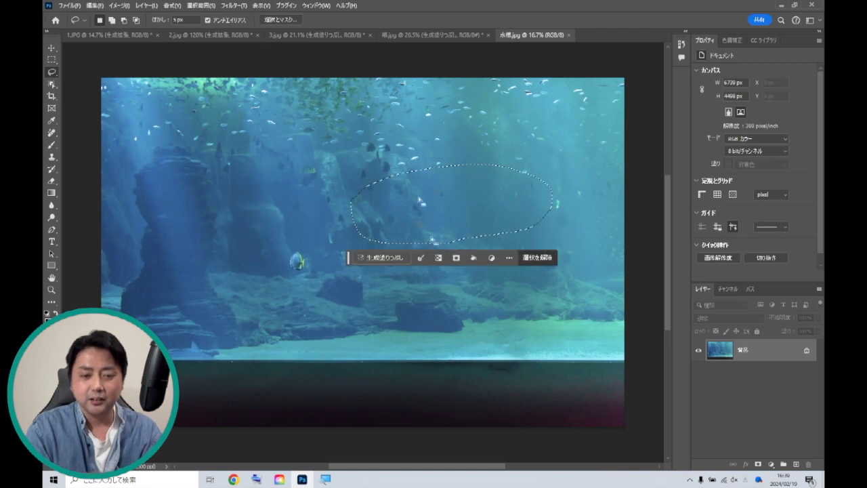
left_click(393, 259)
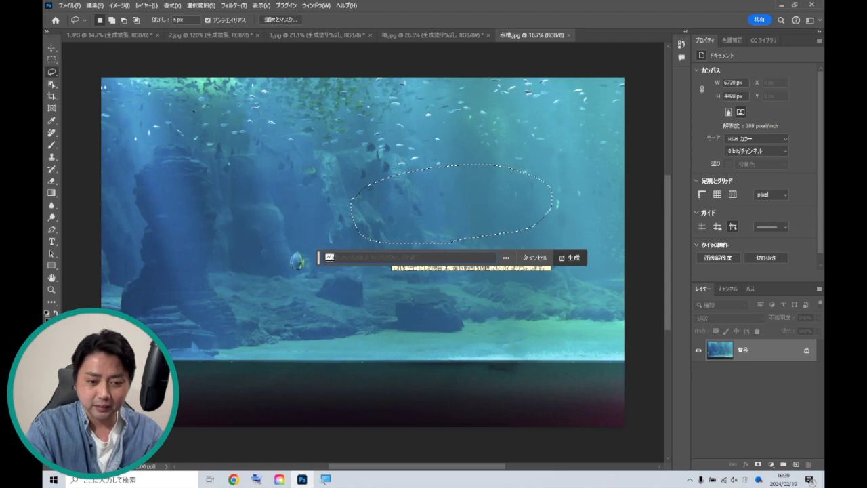
type("サメ")
left_click(574, 258)
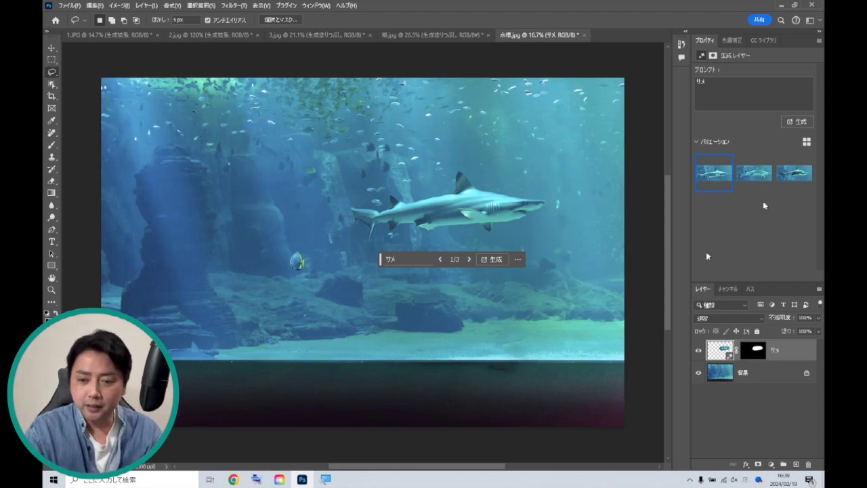
Keep the third shark variation, select the 背景 layer and hide the サメ layer.
left_click(759, 175)
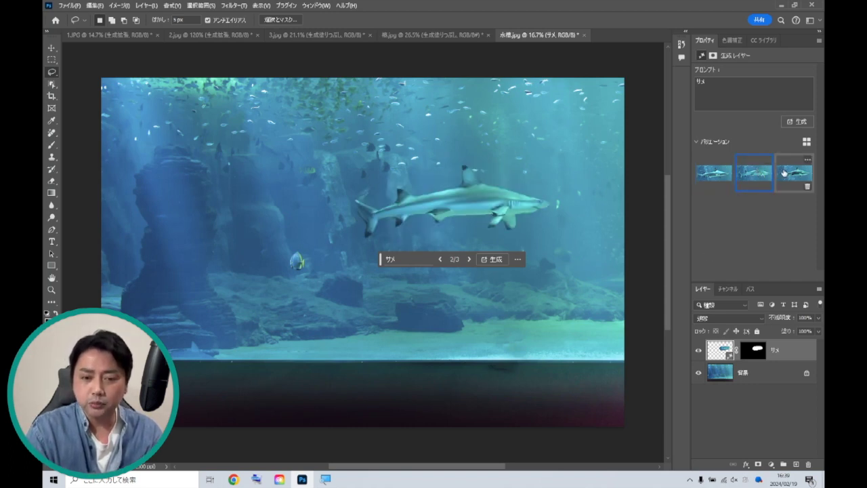
left_click(790, 174)
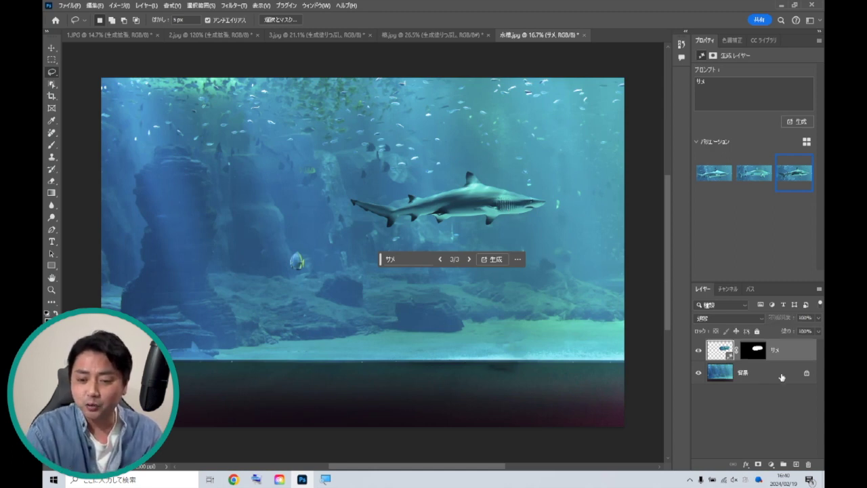
left_click(745, 372)
left_click(698, 350)
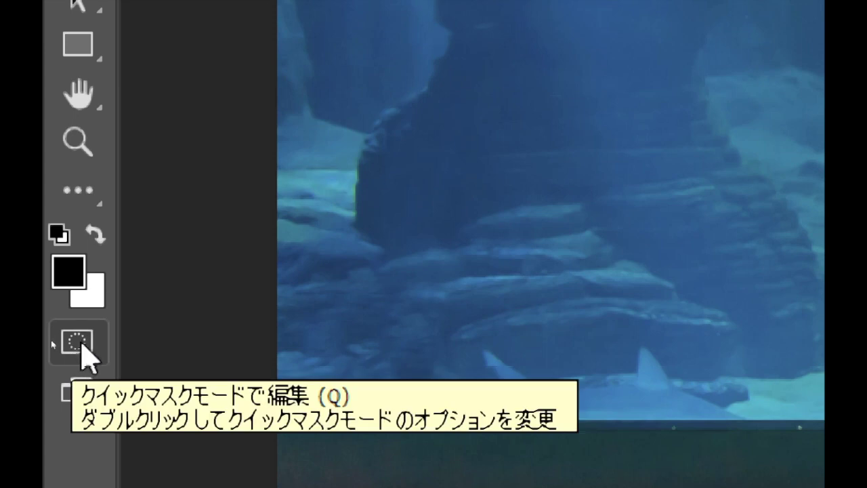
Enter Quick Mask mode with the option set to tint selected areas (選択範囲に色を付ける).
left_click(71, 350)
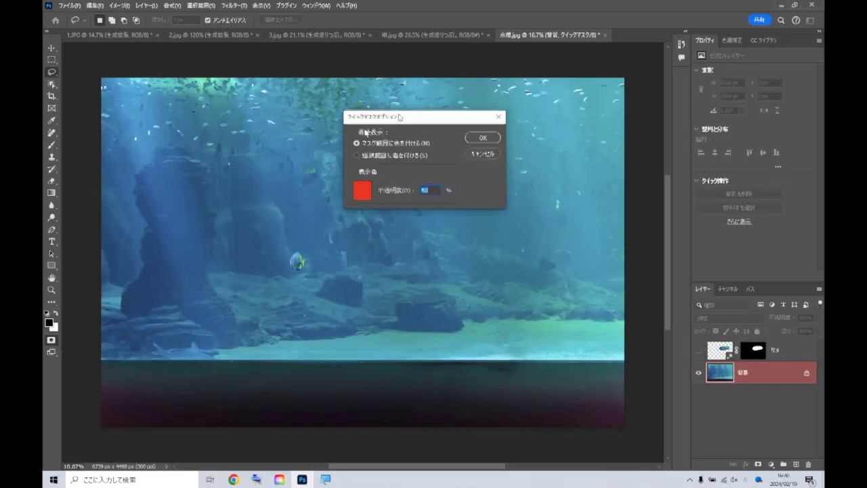
left_click_drag(401, 116, 176, 256)
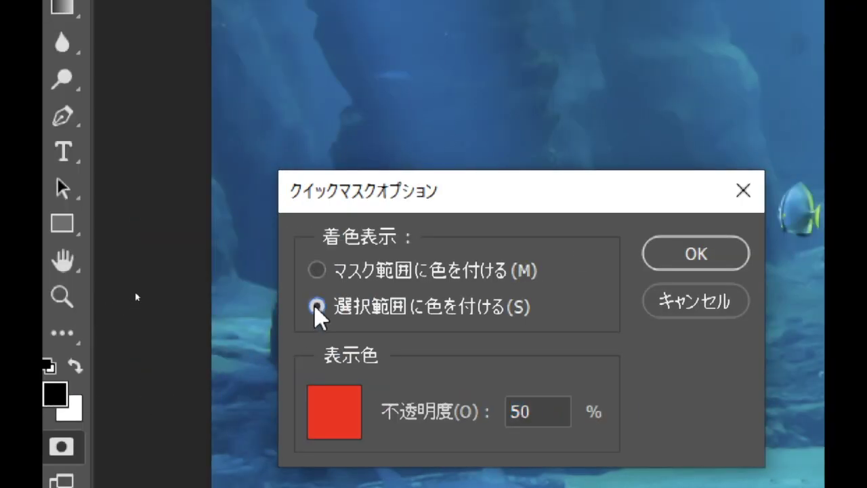
left_click(316, 306)
left_click(600, 250)
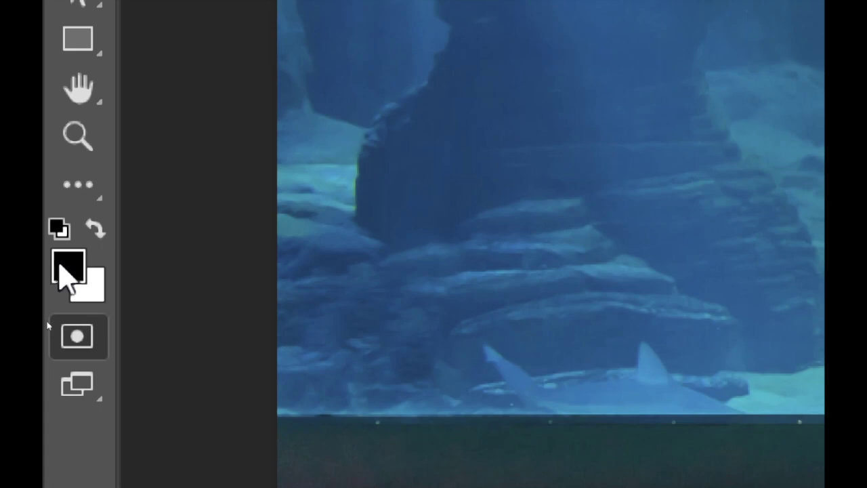
Set the foreground colour to light grey #cecece (RGB 206).
left_click(68, 275)
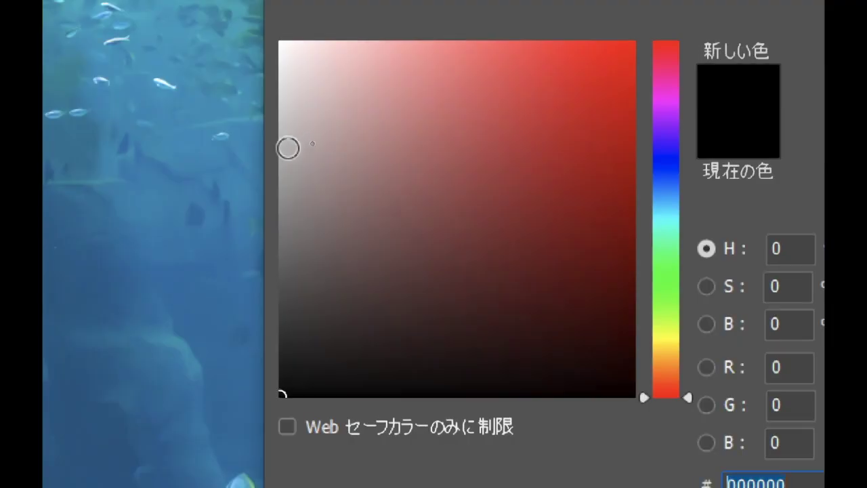
left_click(298, 141)
mouse_move(243, 143)
left_mouse_down()
mouse_move(229, 134)
mouse_move(223, 255)
mouse_move(210, 187)
mouse_move(212, 90)
mouse_move(209, 126)
mouse_move(217, 97)
left_mouse_up()
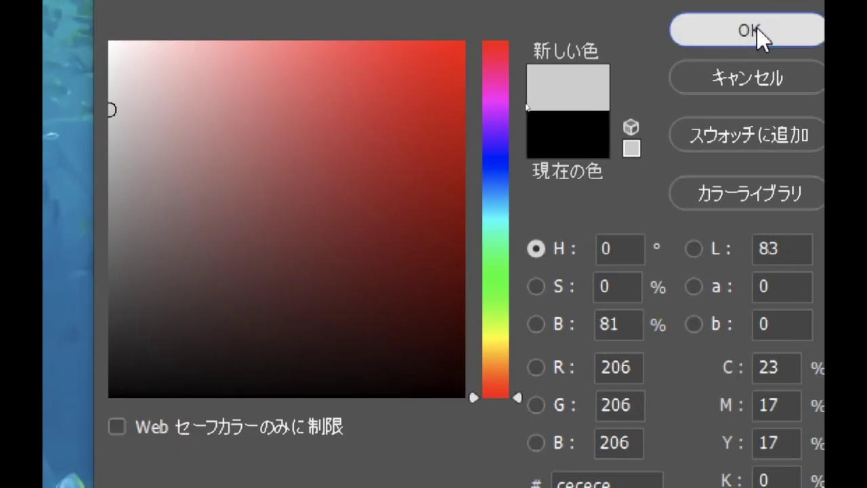
left_click(757, 28)
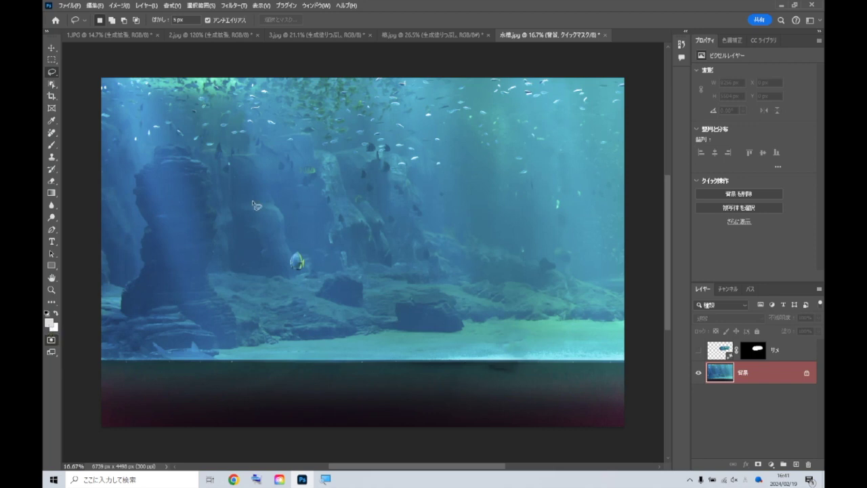
Paint the mid-water area with a 900 px brush and exit Quick Mask to make it a selection.
left_click(51, 145)
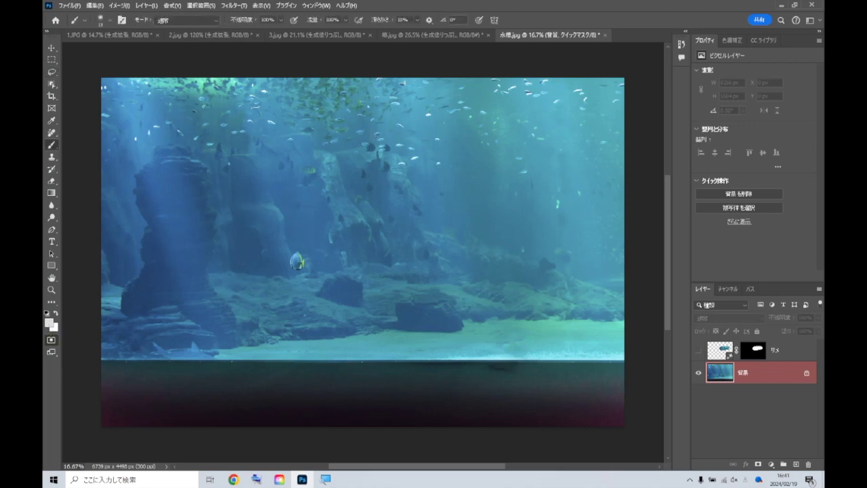
key("bracketright")
key("bracketright")
key("bracketright")
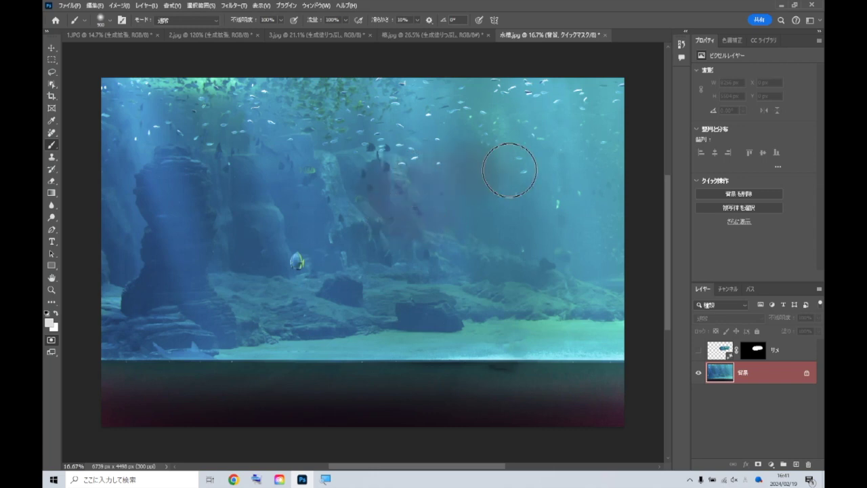
left_click(468, 188)
left_click(461, 204)
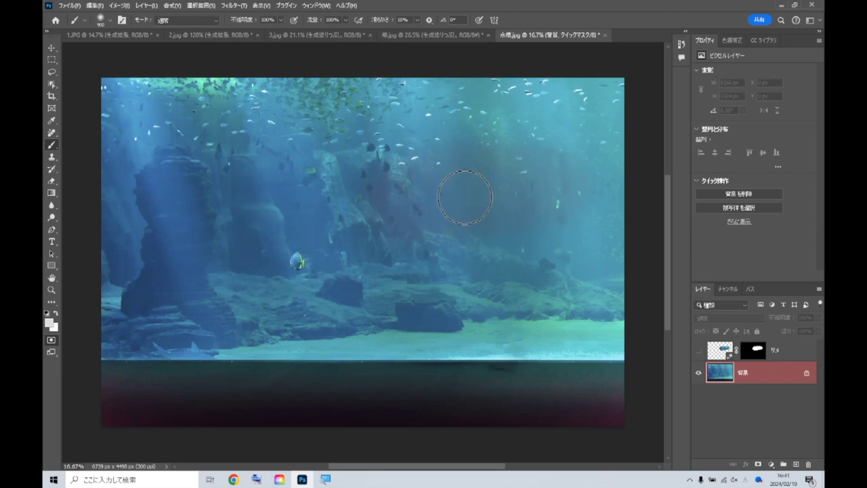
key("q")
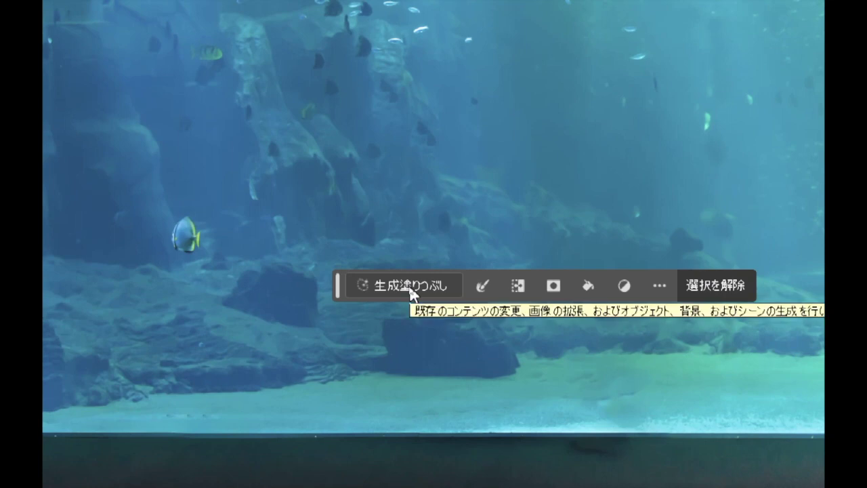
Generate shark variations in the selected water area from the prompt 'サメ'.
left_click(410, 289)
type("same")
key("Return")
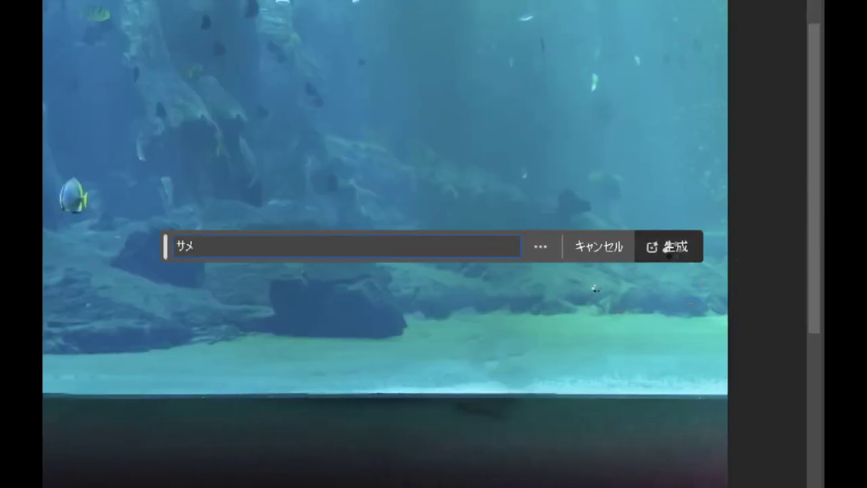
left_click(669, 248)
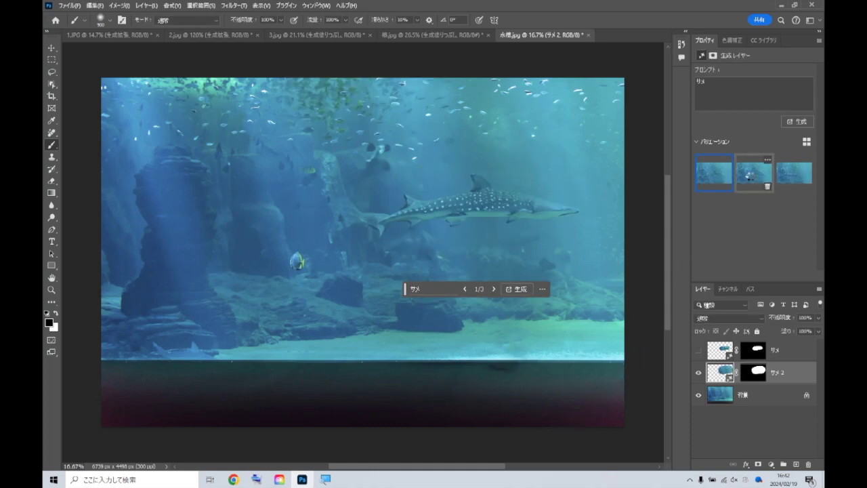
Browse the three new shark variations and settle on the whale shark.
left_click(754, 177)
left_click(791, 173)
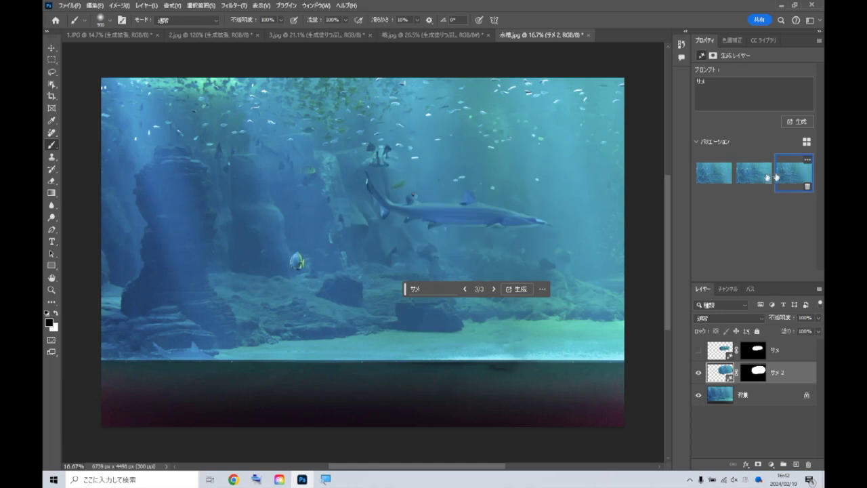
left_click(718, 172)
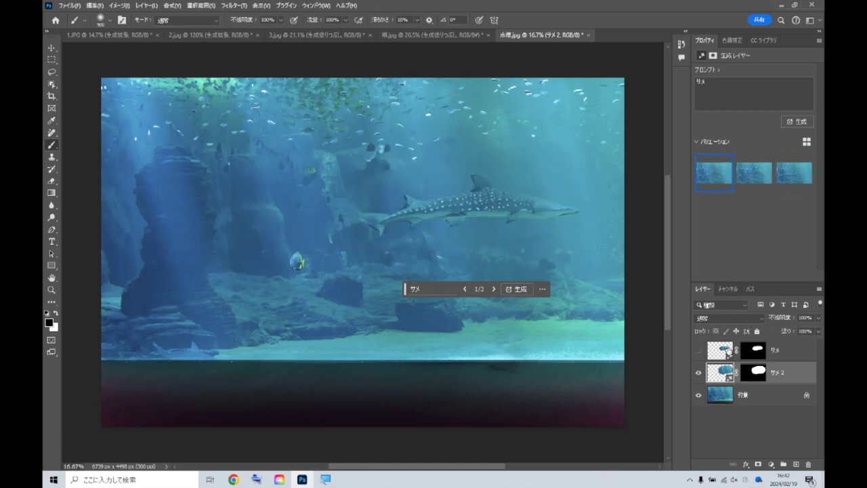
Compare the whale shark with the earlier shark by toggling the サメ and サメ 2 layers.
left_click(699, 372)
left_click(699, 350)
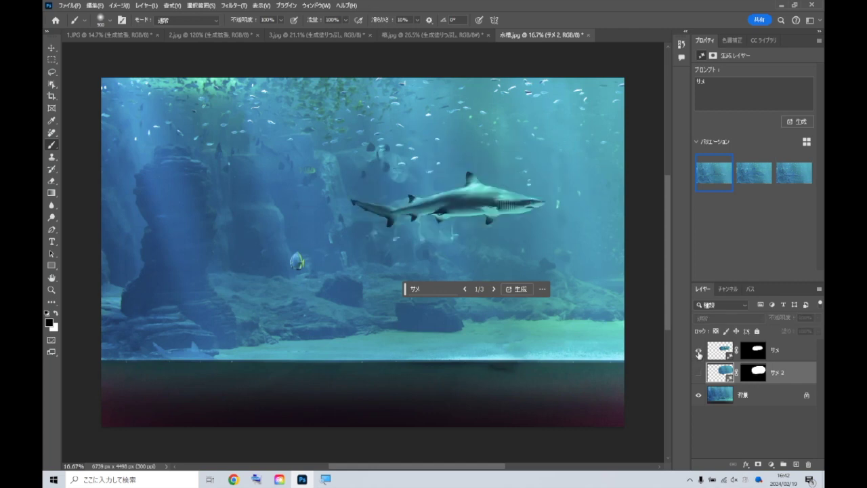
scroll(463, 234, "up", 1)
scroll(470, 233, "up", 2)
scroll(480, 233, "up", 1)
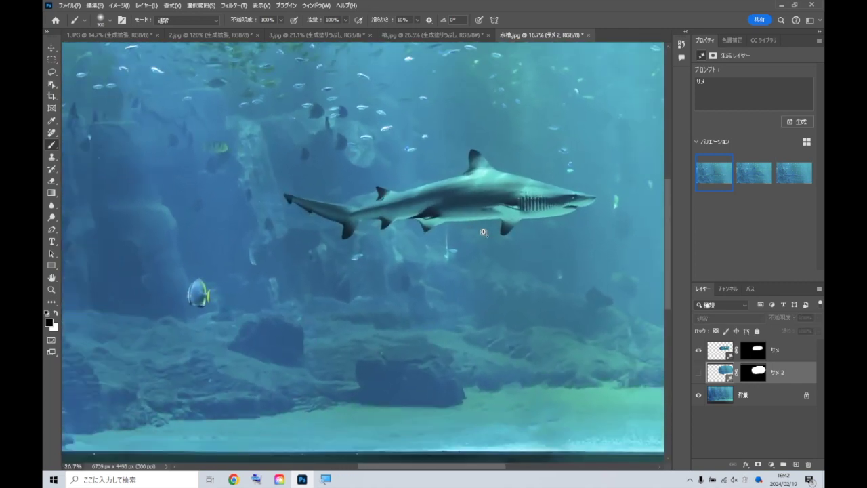
scroll(483, 232, "right", 2)
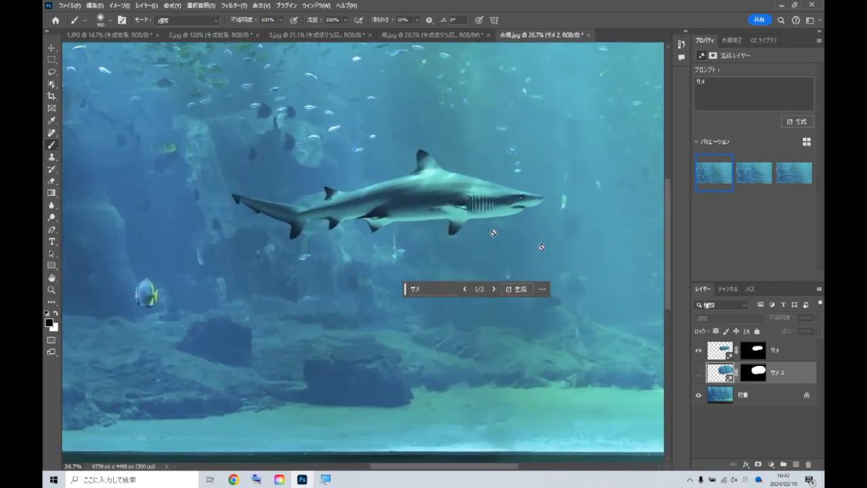
left_click(697, 350)
left_click(697, 373)
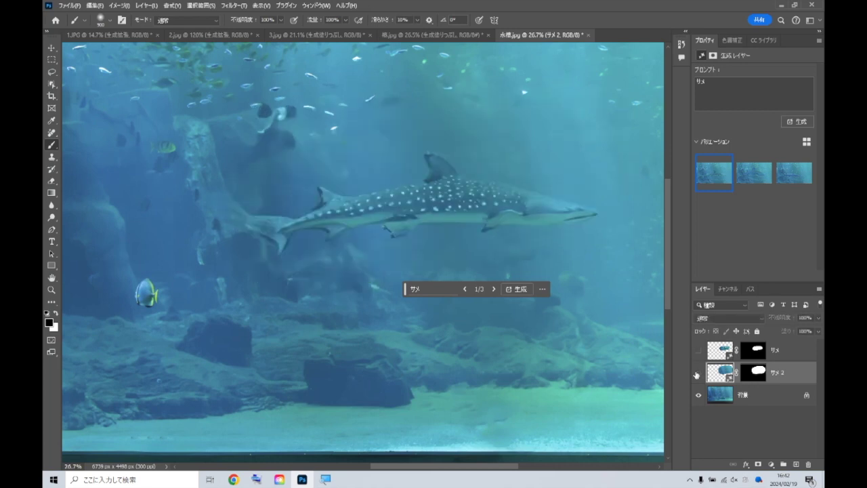
left_click(697, 372)
left_click(698, 352)
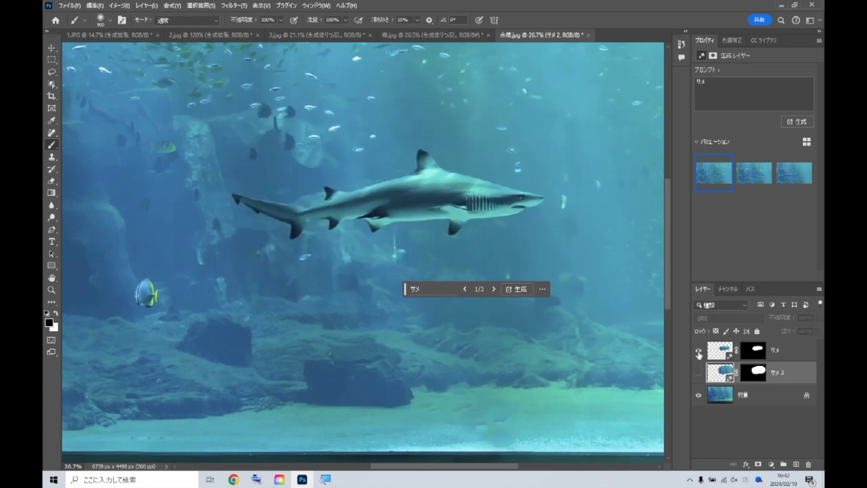
left_click(699, 351)
left_click(698, 372)
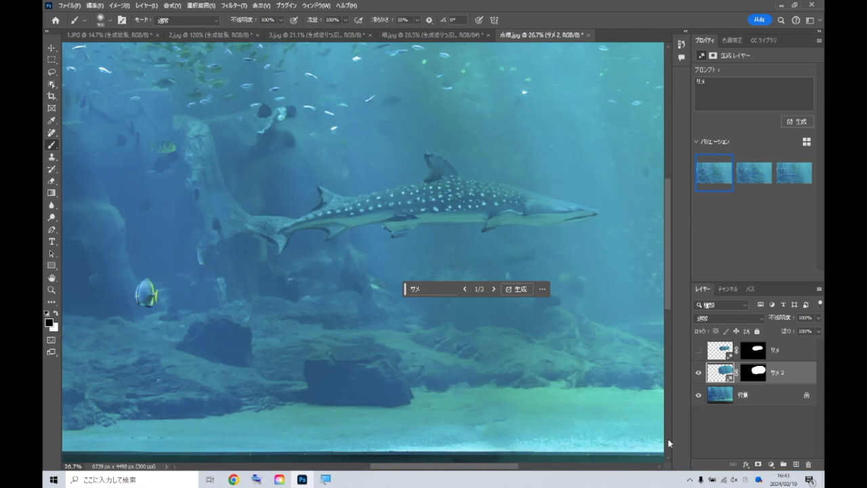
Hide both shark layers, select the 背景 layer, and minimise Photoshop to the desktop.
scroll(668, 443, "down", 2)
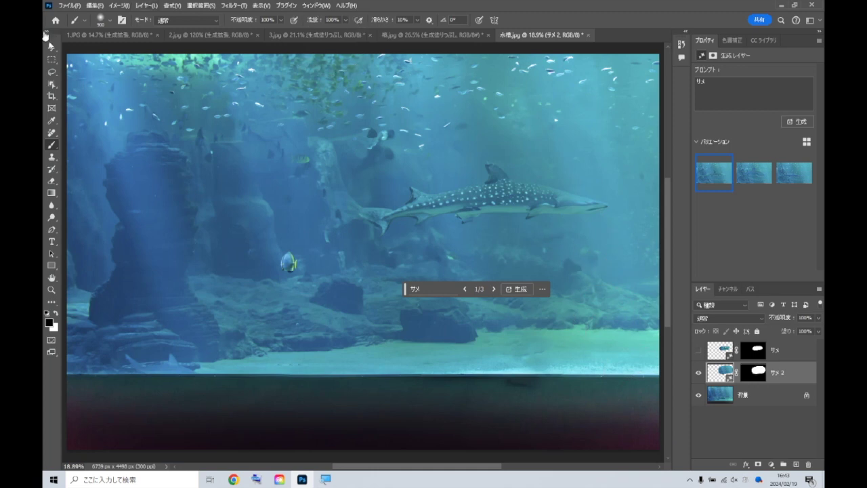
key("v")
left_click(699, 351)
left_click(700, 351)
left_click(700, 351)
left_click(700, 350)
left_click(697, 372)
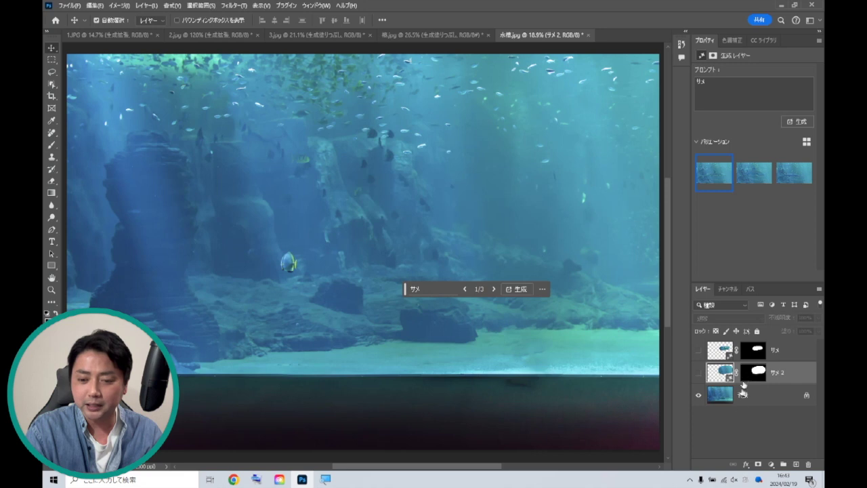
left_click(741, 399)
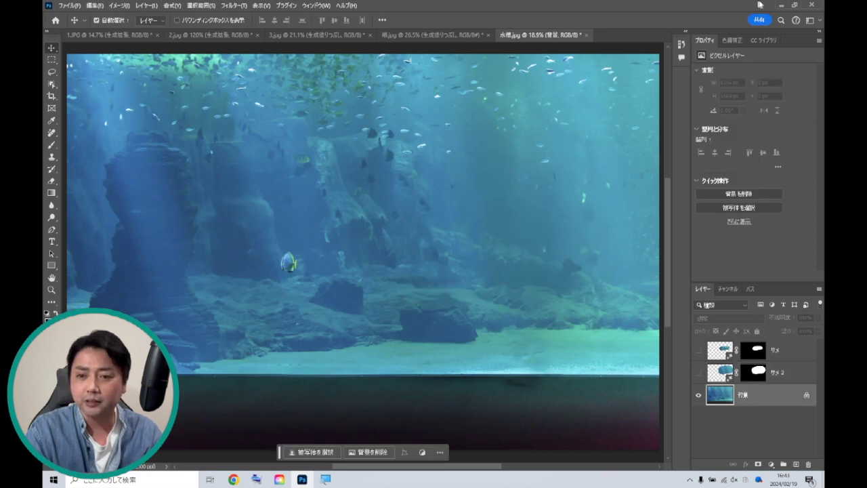
left_click(780, 6)
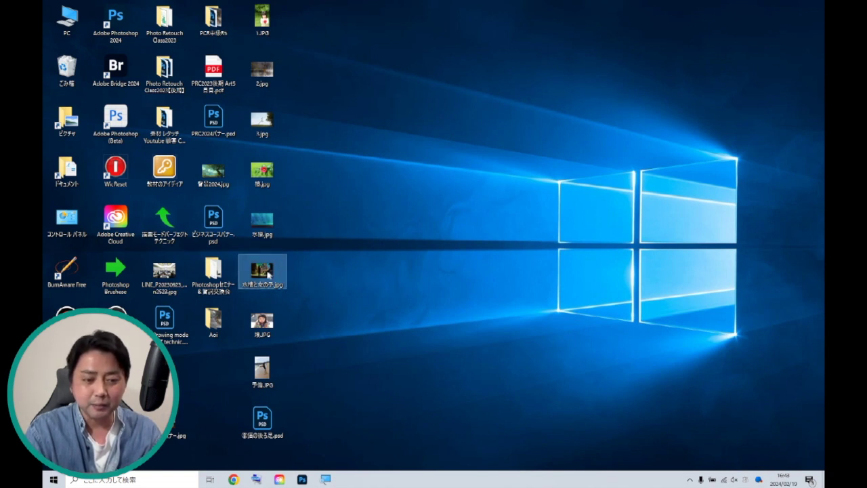
Drag 水槽と女の子.jpg from the desktop into Photoshop to open it.
mouse_move(268, 273)
left_mouse_down()
mouse_move(269, 69)
mouse_move(115, 25)
left_mouse_up()
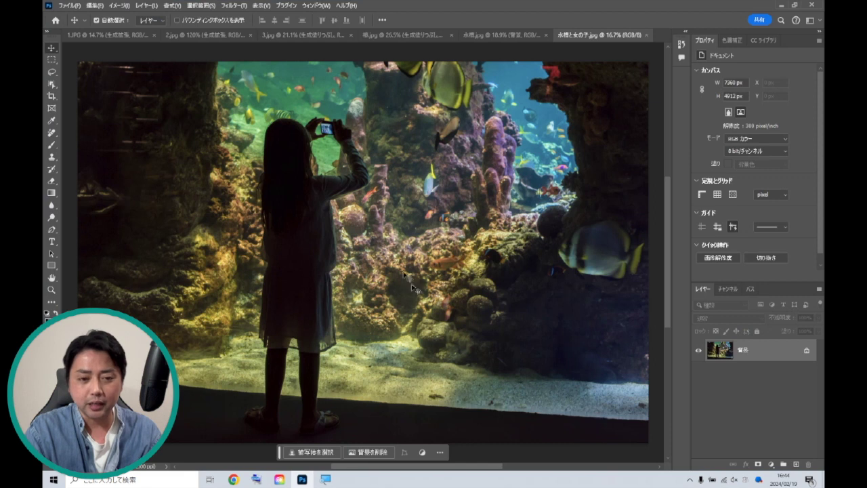
Select the whole photo, generate a '油絵' oil-painting fill, then hide it and select the original layer.
scroll(467, 268, "down", 1, "alt")
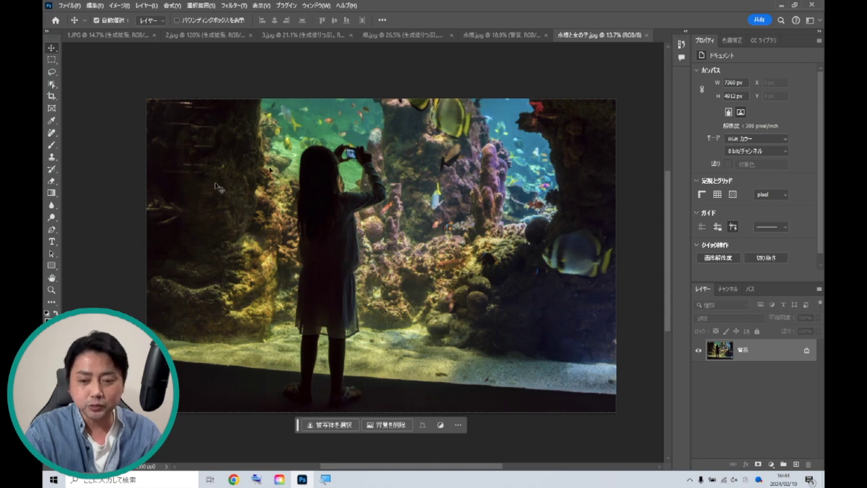
key("m")
key("ctrl+a")
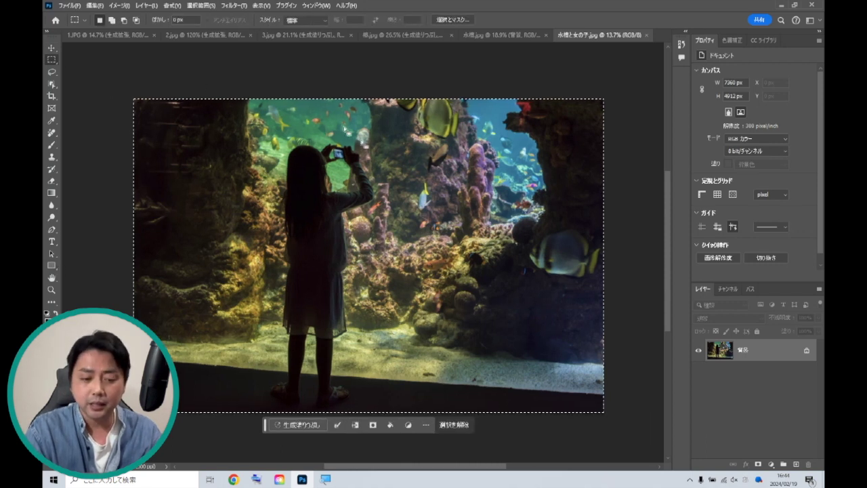
left_click(285, 425)
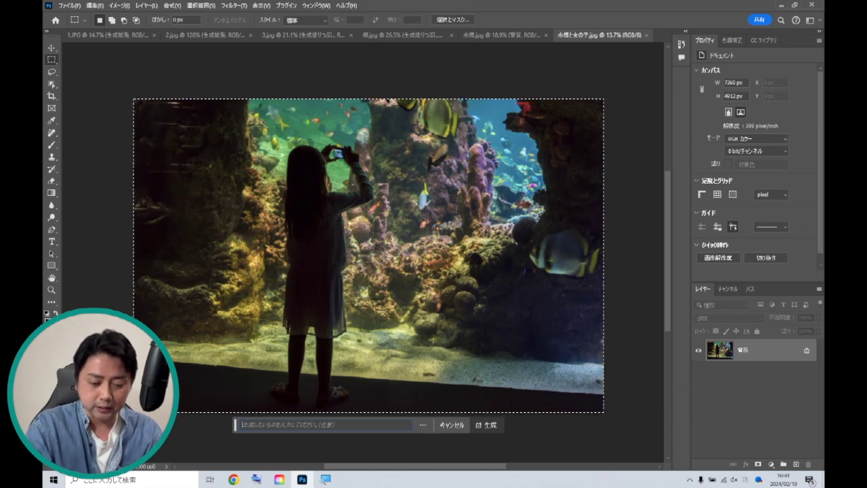
type("abu")
key("space")
key("Return")
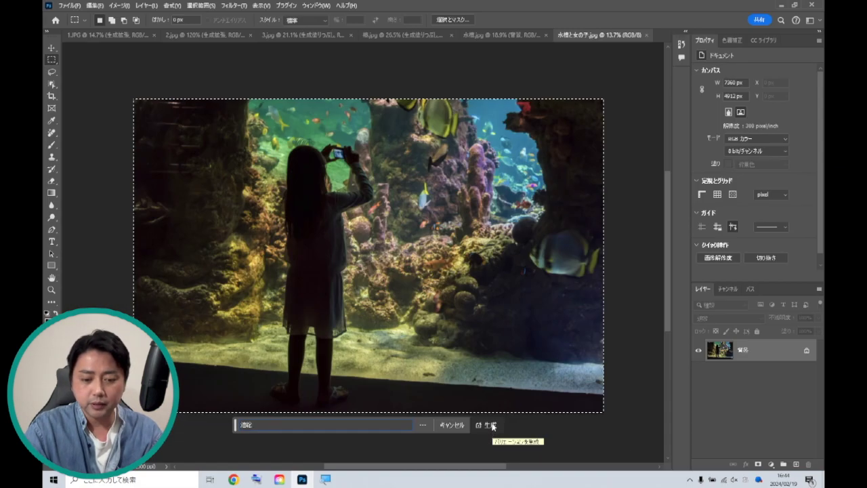
left_click(492, 424)
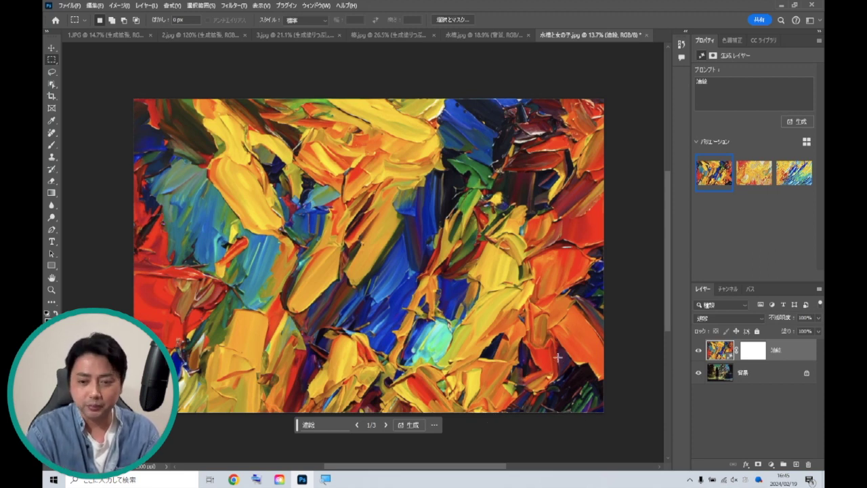
left_click(699, 350)
left_click(745, 372)
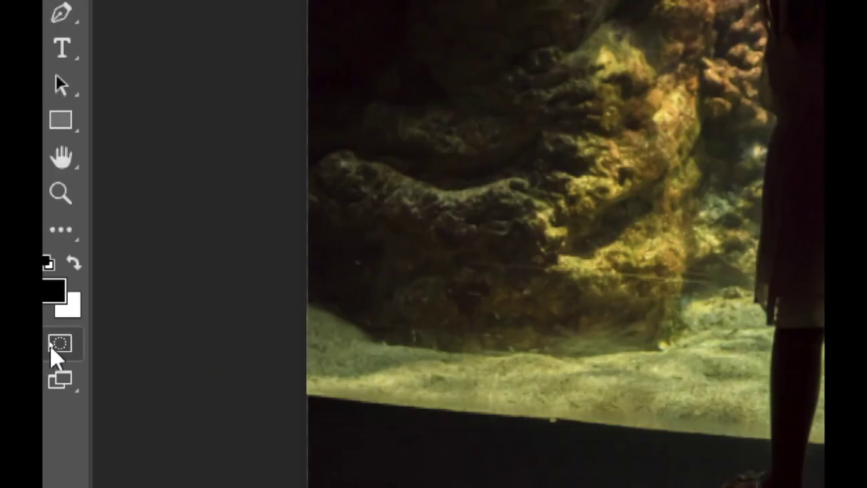
Enter Quick Mask mode with the Brush tool and a light grey #dadada foreground colour.
left_click(52, 342)
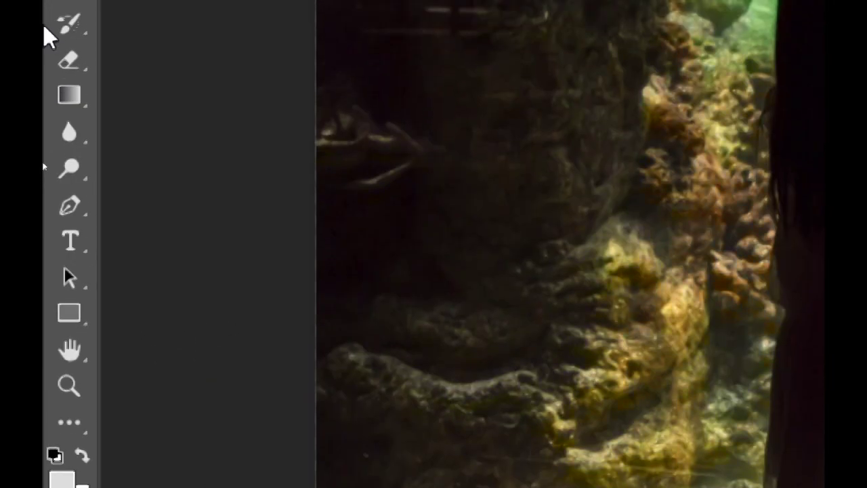
left_click(69, 89)
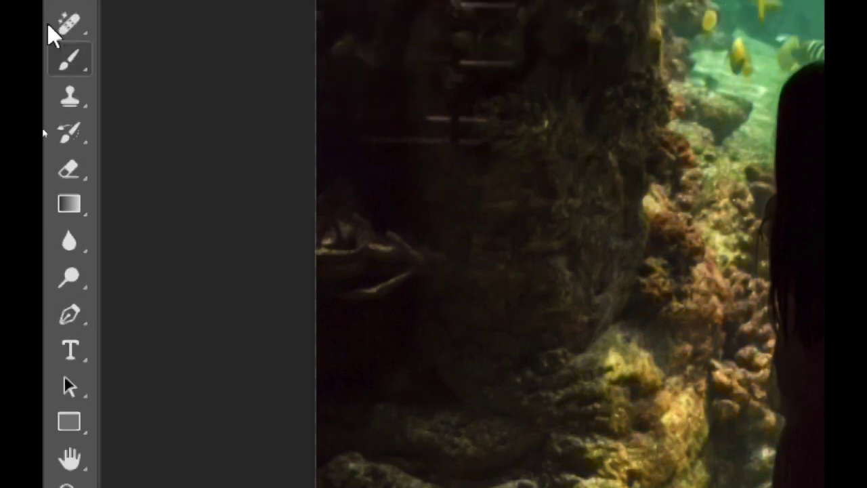
left_click(68, 102)
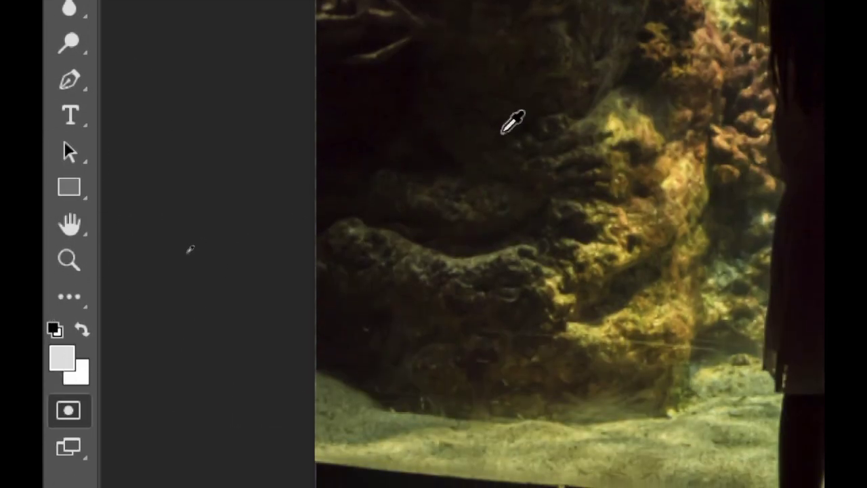
left_click(60, 356)
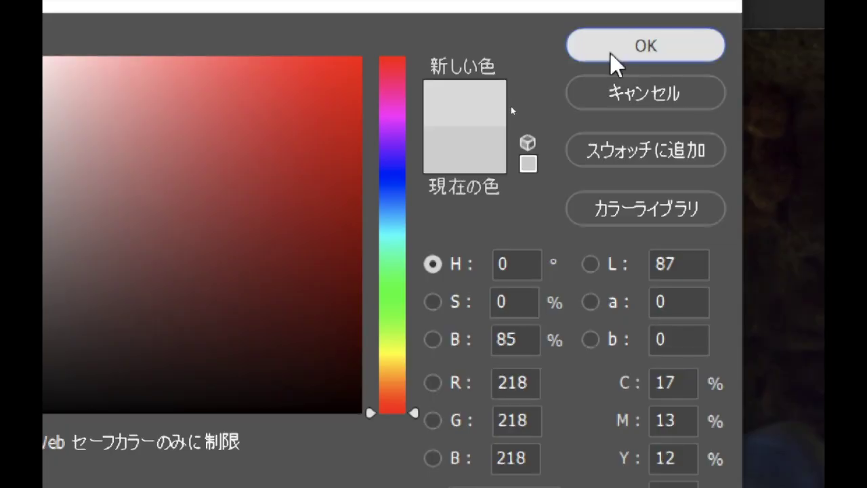
left_click(611, 53)
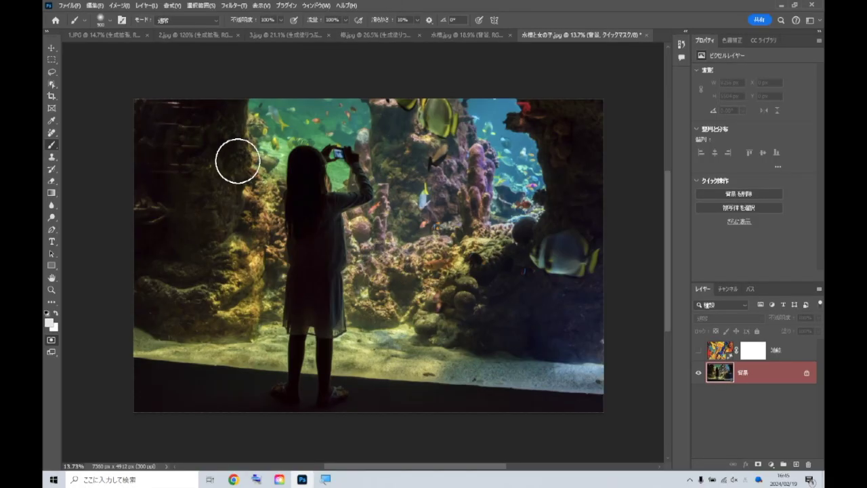
Enlarge the brush to 2200 and paint mask over the left column and side rocks.
key("bracketright")
key("bracketright")
key("bracketright")
key("bracketright")
key("bracketright")
key("bracketright")
key("bracketright")
key("bracketright")
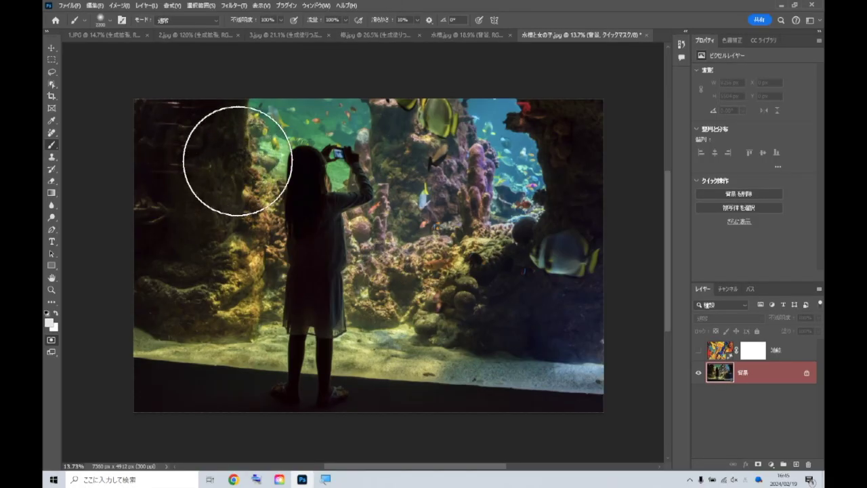
left_click_drag(166, 139, 575, 136)
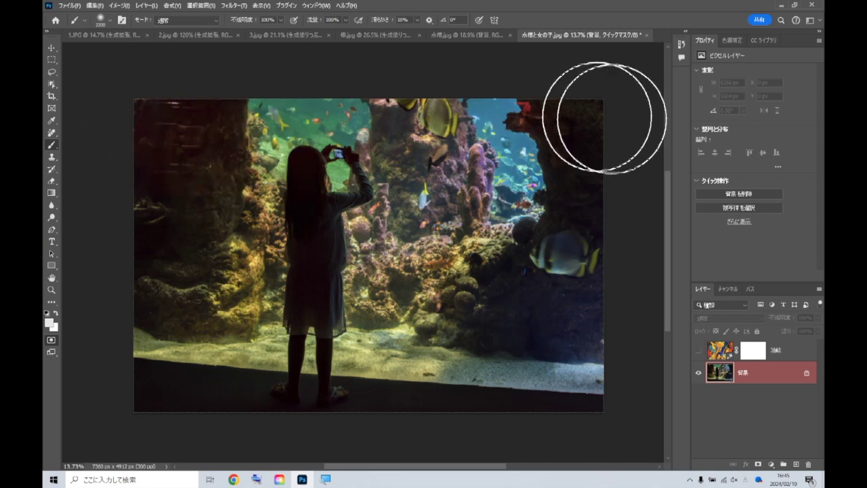
mouse_move(353, 161)
left_mouse_down()
mouse_move(242, 170)
mouse_move(551, 170)
mouse_move(366, 175)
left_mouse_up()
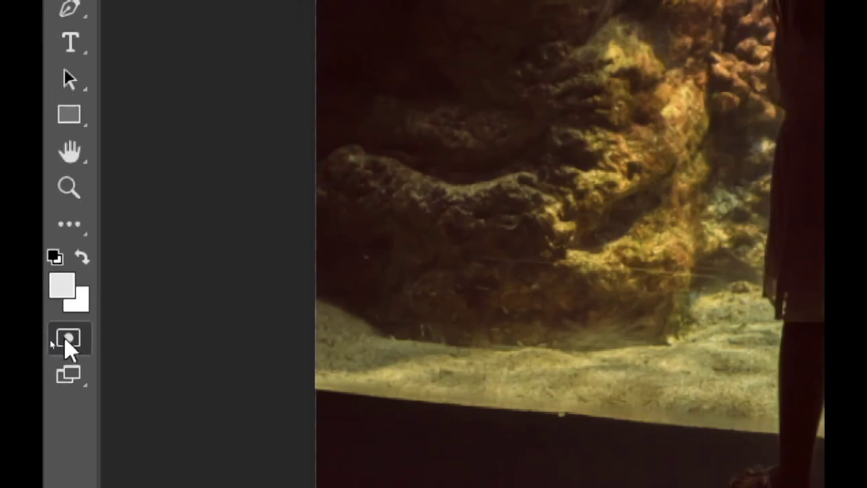
Turn the Quick Mask into a selection and Generative Fill it with the prompt 油絵.
left_click(51, 340)
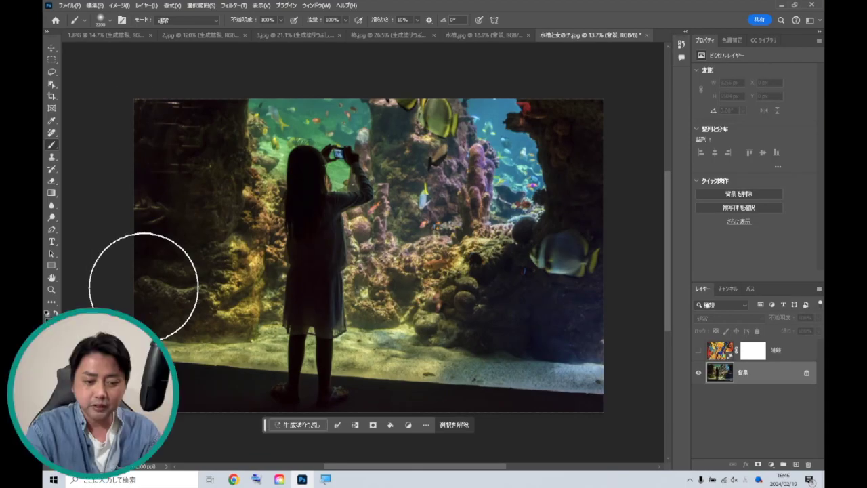
left_click(294, 428)
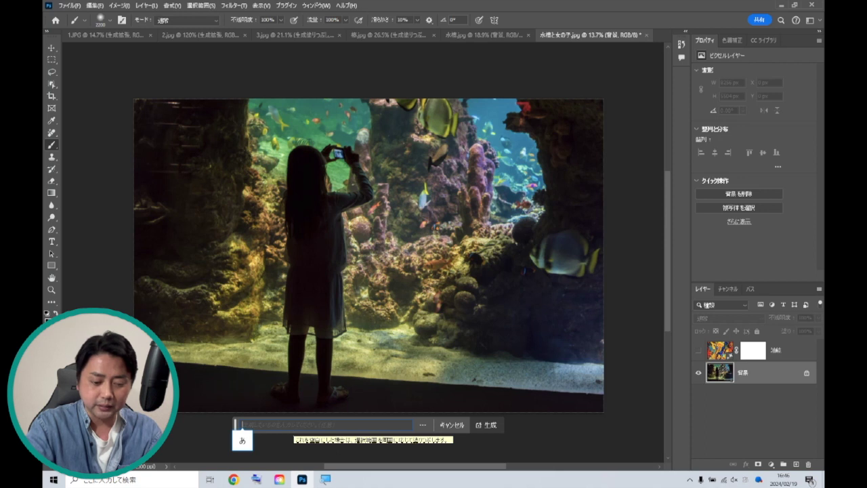
type("nettaigyo")
key("space")
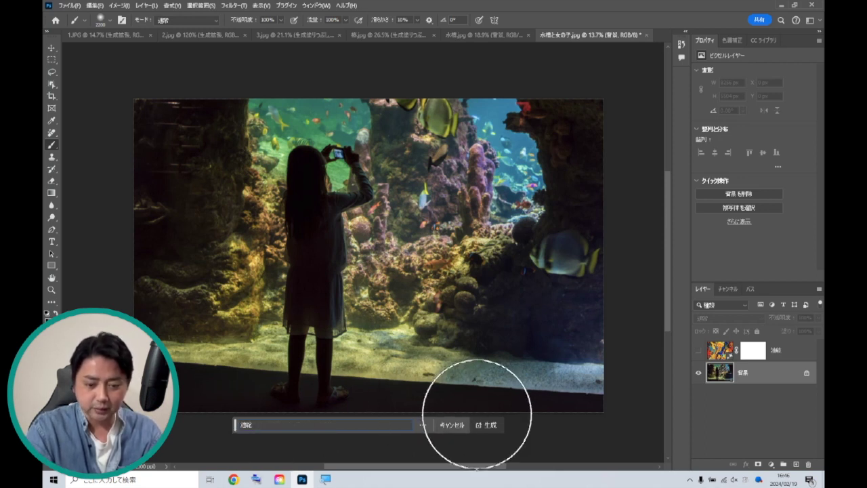
left_click(485, 425)
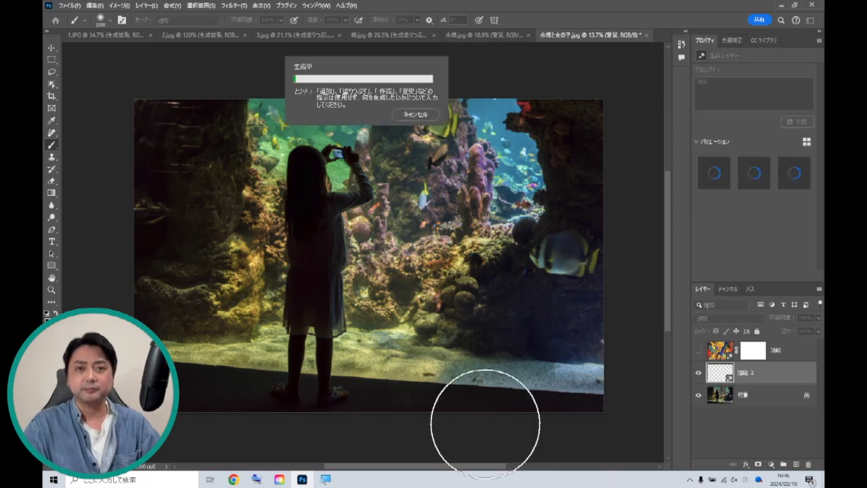
Compare the generated oil-painting variations against the earlier 油絵 layer.
mouse_move(365, 198)
left_mouse_down()
mouse_move(396, 210)
mouse_move(373, 209)
left_mouse_up()
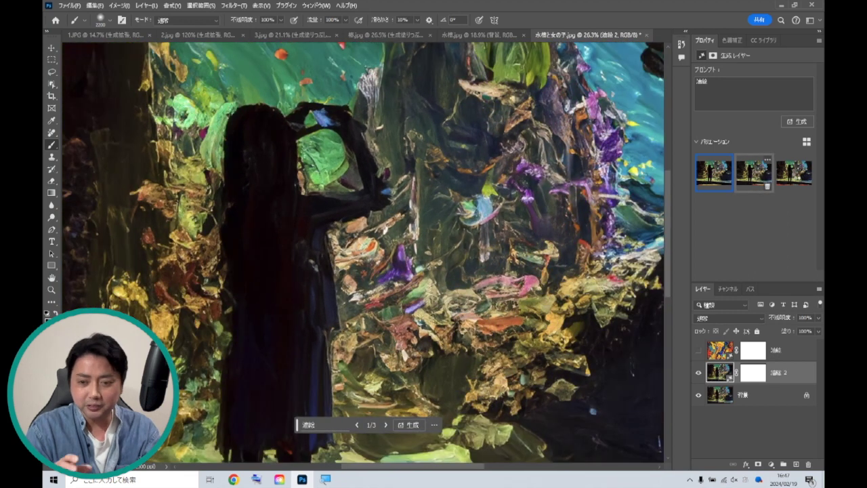
left_click(754, 172)
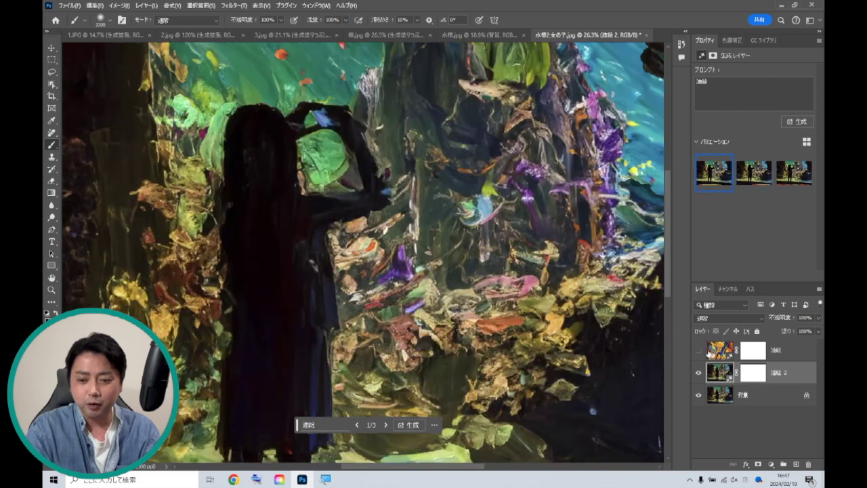
left_click(700, 350)
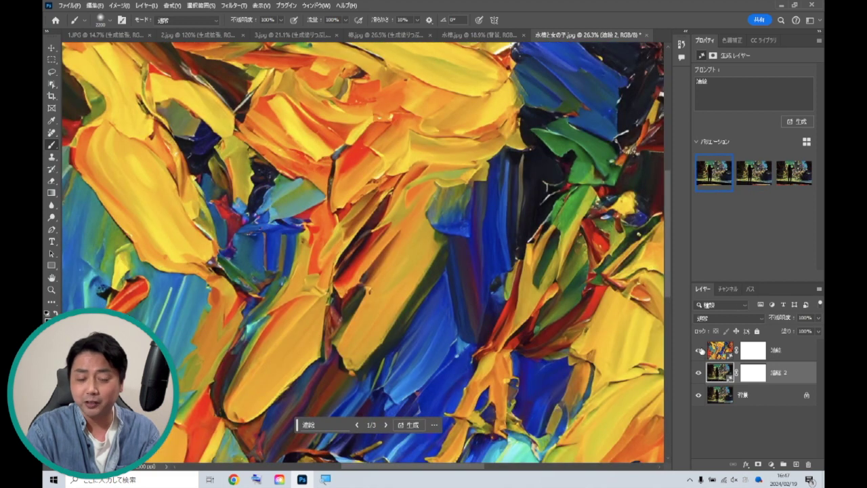
left_click(698, 351)
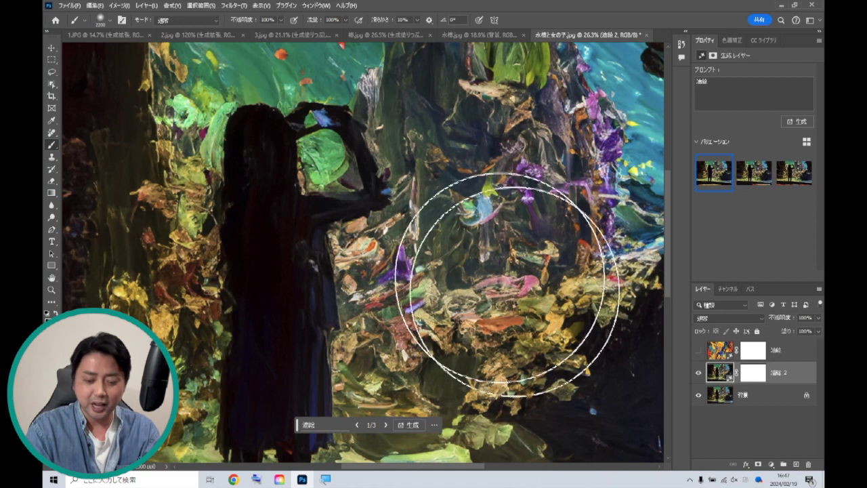
Open the 猫.JPG photo from the desktop in Photoshop.
scroll(471, 317, "down", 2)
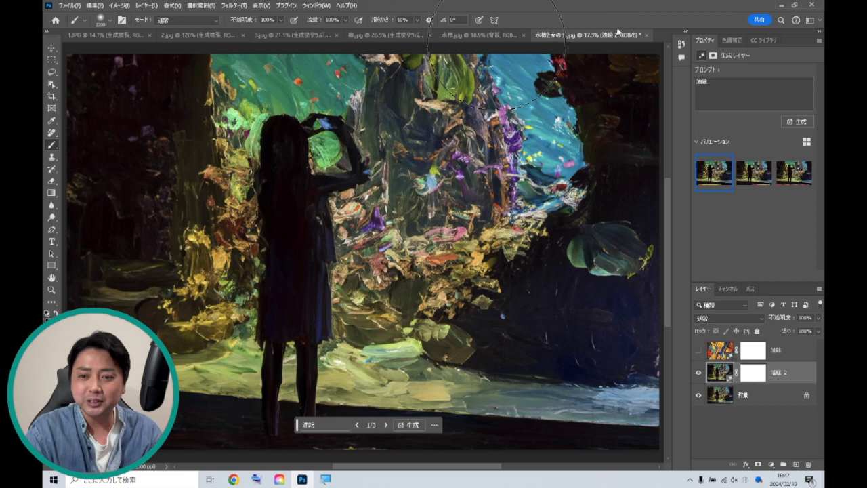
left_click(782, 6)
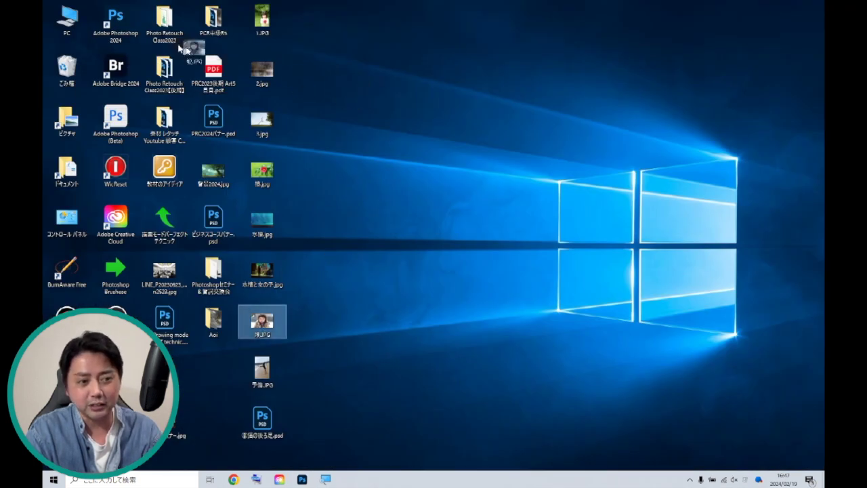
left_click_drag(331, 195, 115, 20)
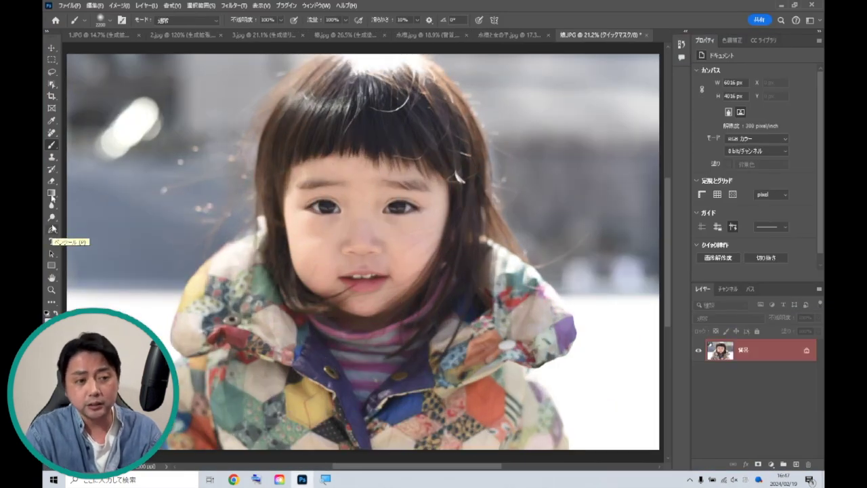
Exit Quick Mask on the 孫.JPG portrait and generate a 油絵 oil-painting fill.
scroll(300, 112, "down", 5)
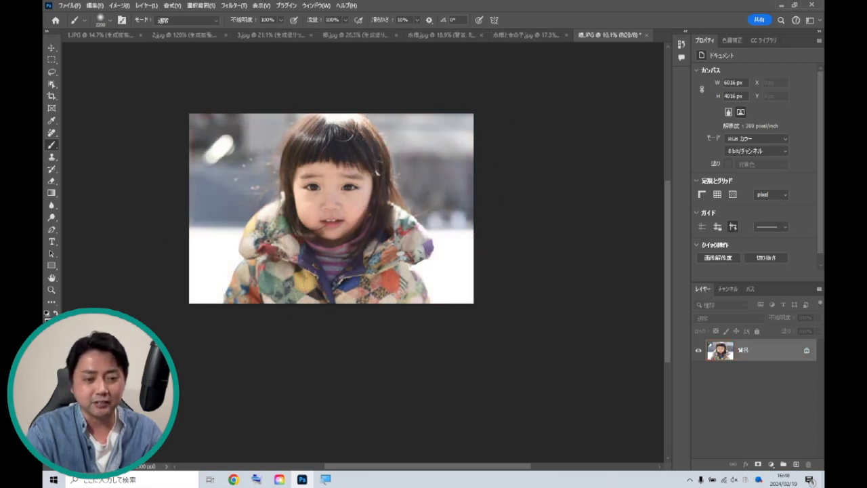
key("q")
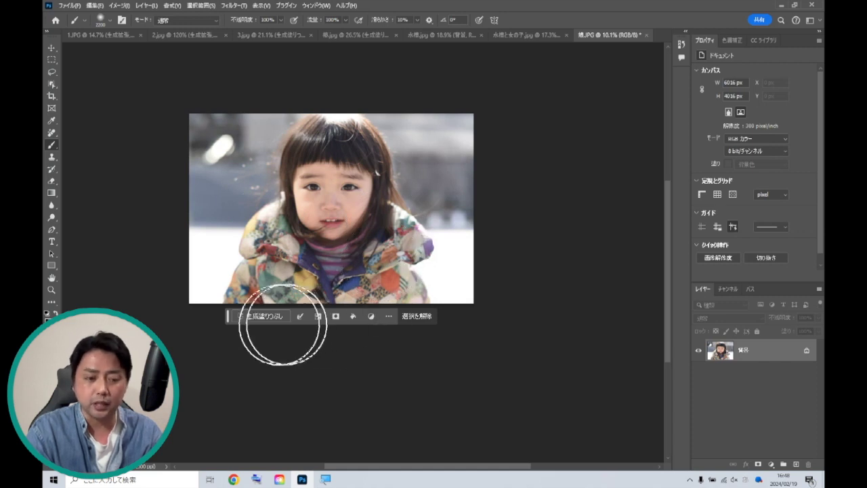
left_click(264, 316)
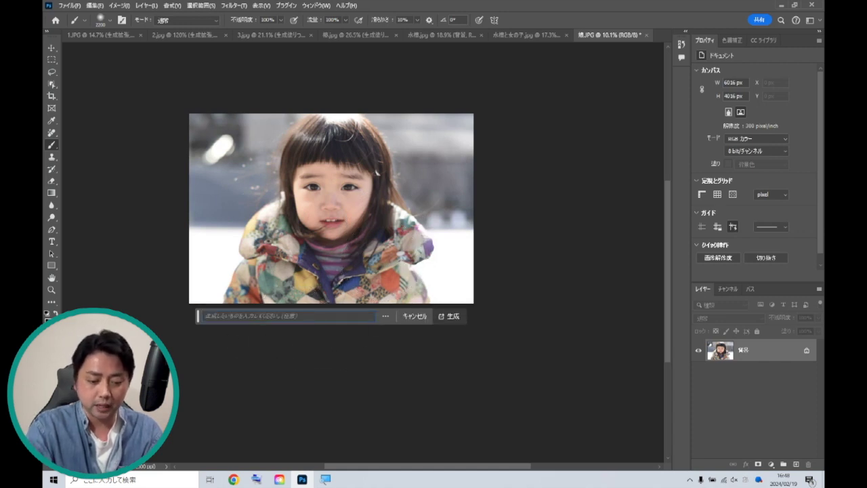
type("背景")
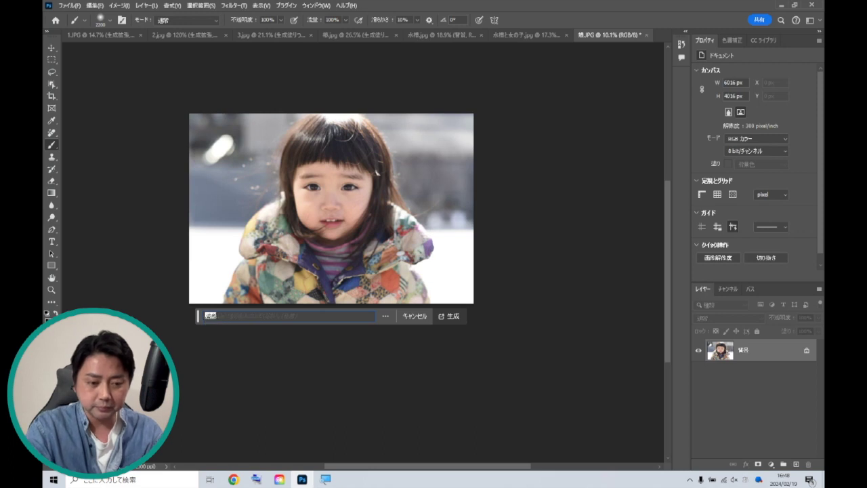
left_click(450, 316)
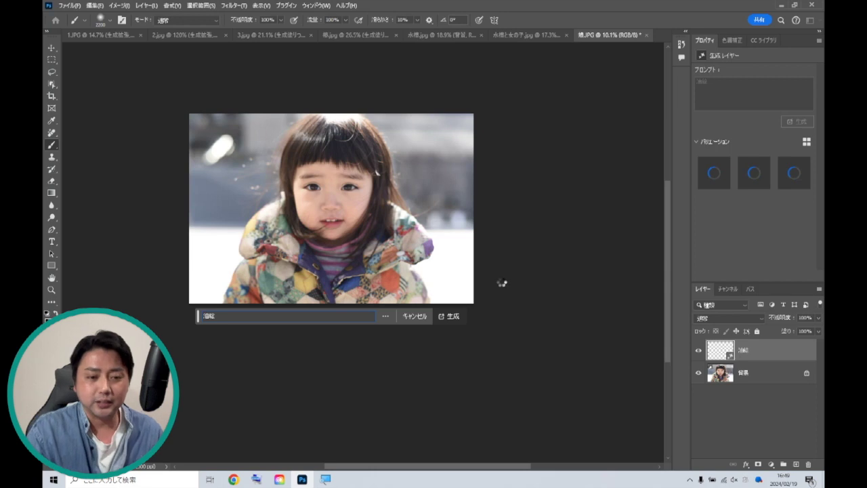
scroll(502, 282, "up", 2)
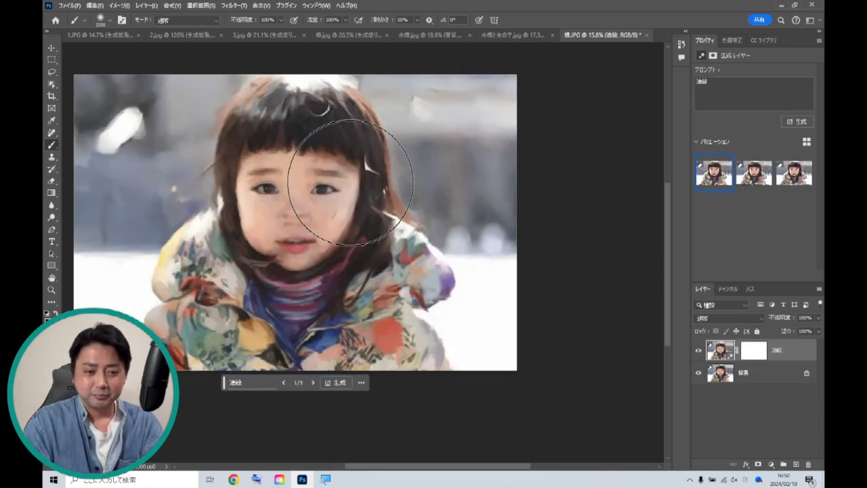
scroll(299, 207, "up", 3)
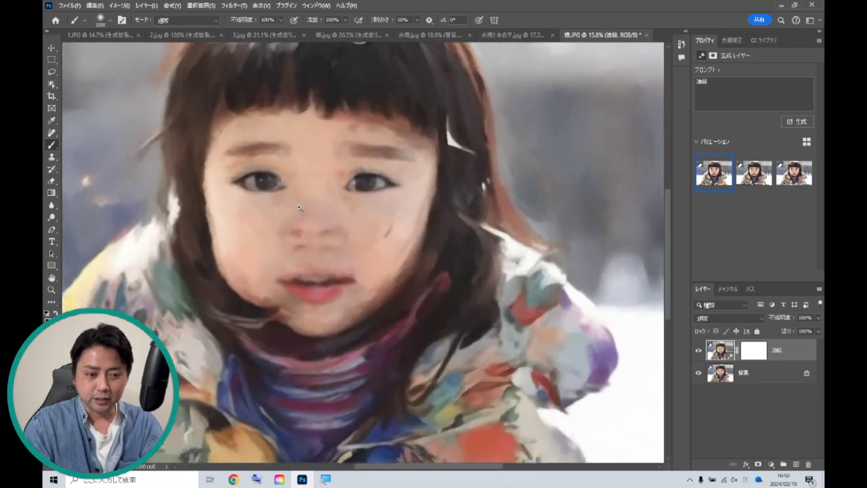